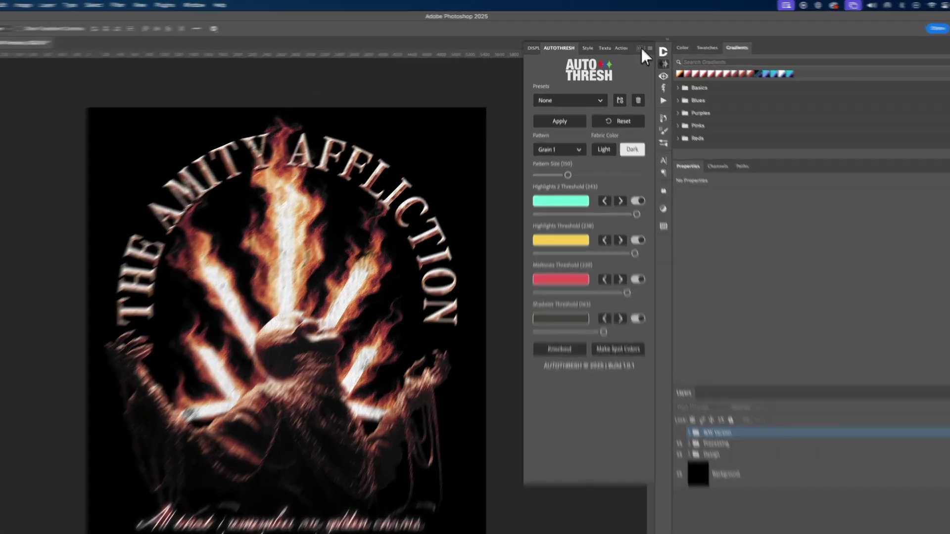
Collapse the AutoThresh panel and examine the processed artwork's lettering, flames, chains and cracked texture up close
click(630, 41)
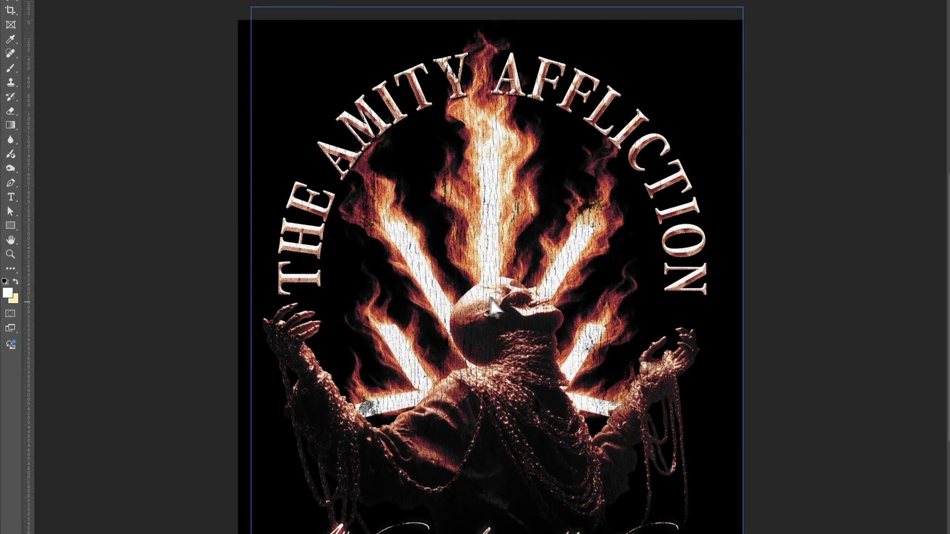
key(z)
key(z)
click(458, 222)
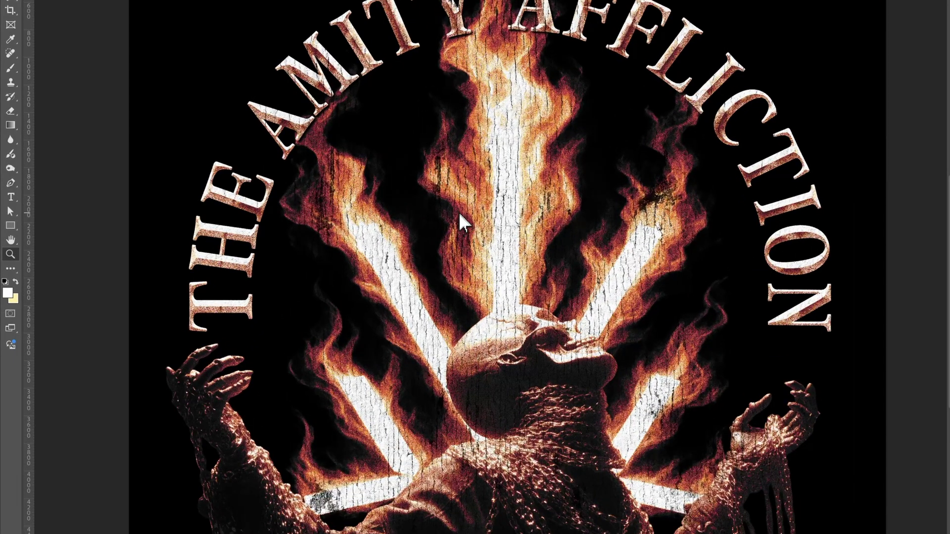
click(458, 211)
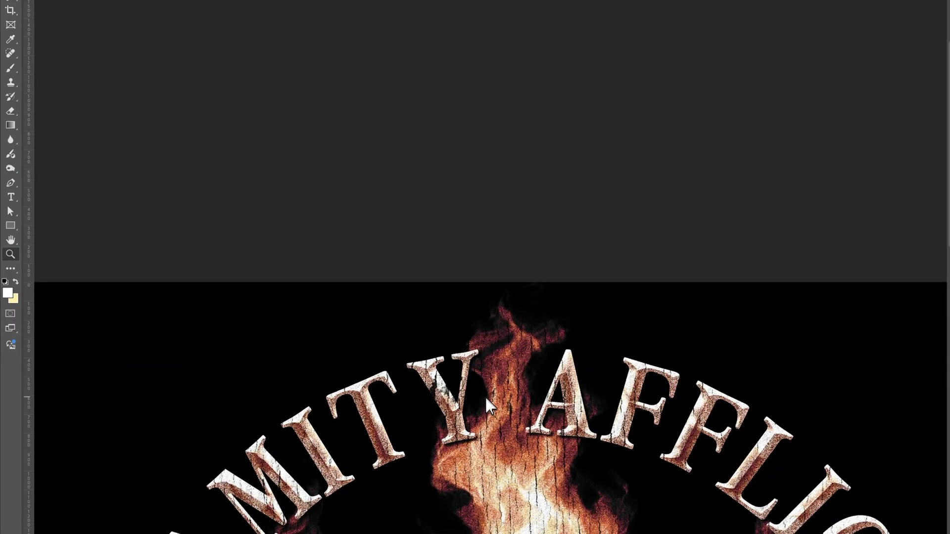
drag(485, 398, 524, 450)
key(ctrl+minus)
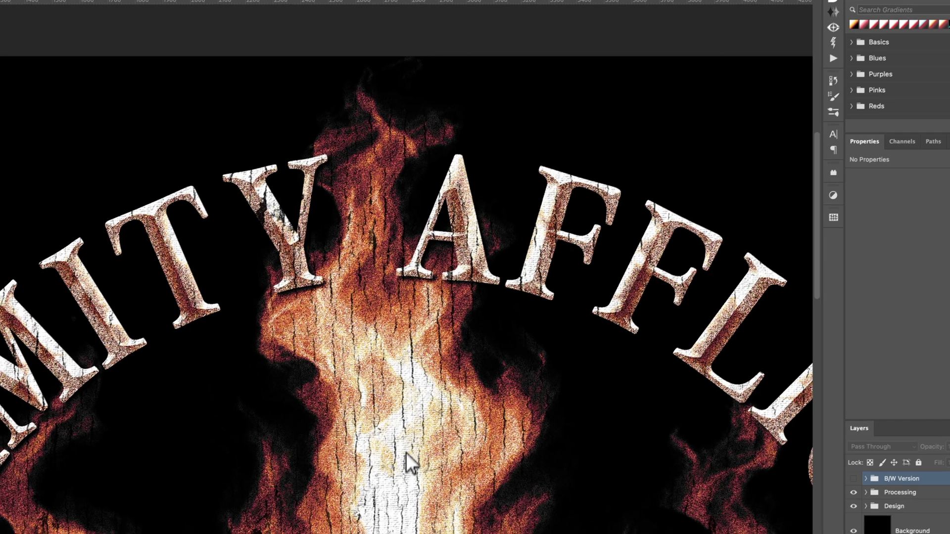
drag(407, 454, 574, 104)
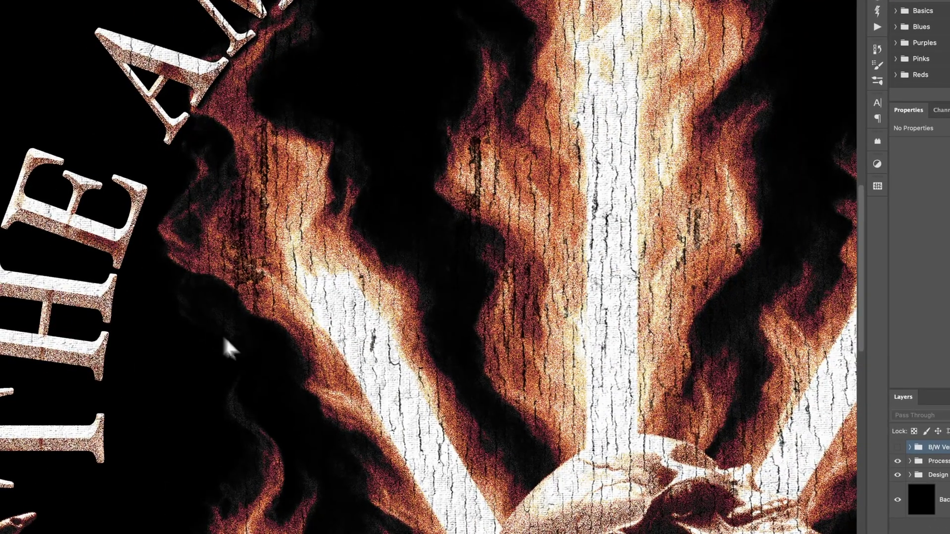
drag(247, 440, 386, 34)
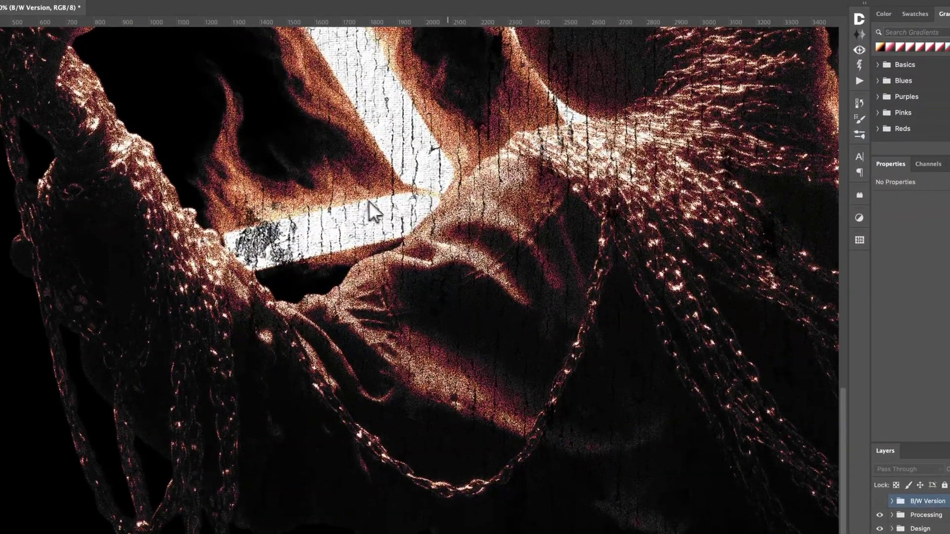
drag(388, 150, 627, 408)
drag(557, 182, 359, 496)
Toggle the Processing group's visibility to compare the design with and without processing, leaving it hidden
click(582, 324)
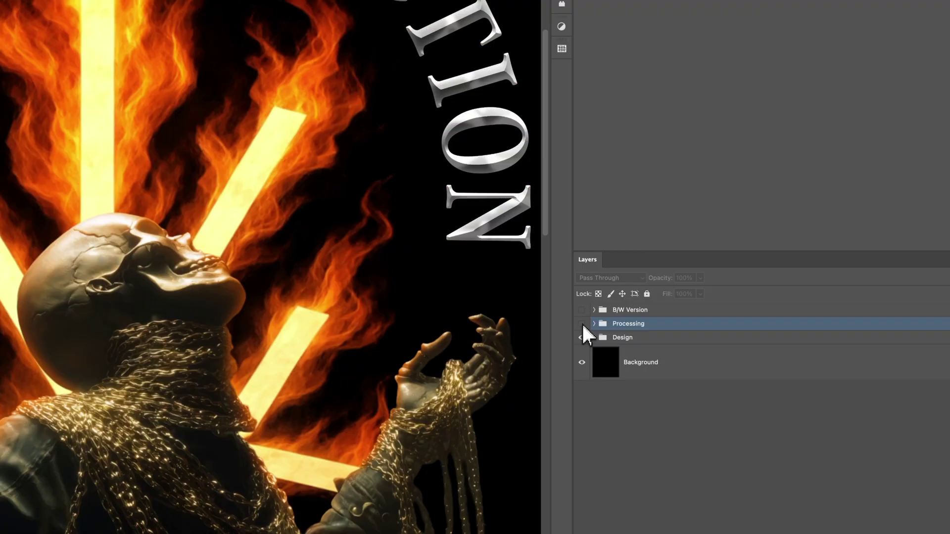
click(582, 324)
click(582, 324)
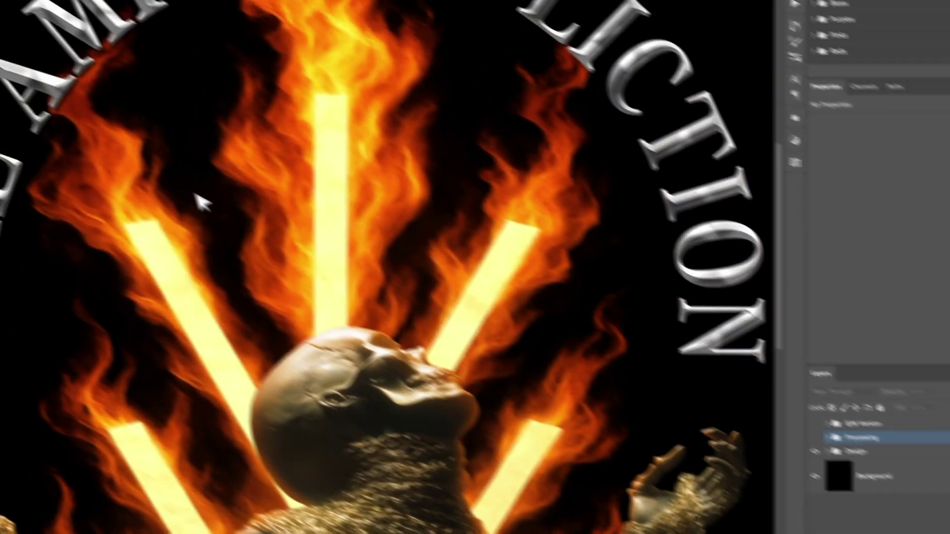
Examine the unprocessed full-color design, focusing on the flames, the light beams and the arched metallic band name
key(super+minus)
drag(483, 343, 527, 377)
drag(208, 233, 228, 233)
scroll(189, 221, up, 1)
drag(481, 287, 315, 289)
scroll(430, 202, right, 2)
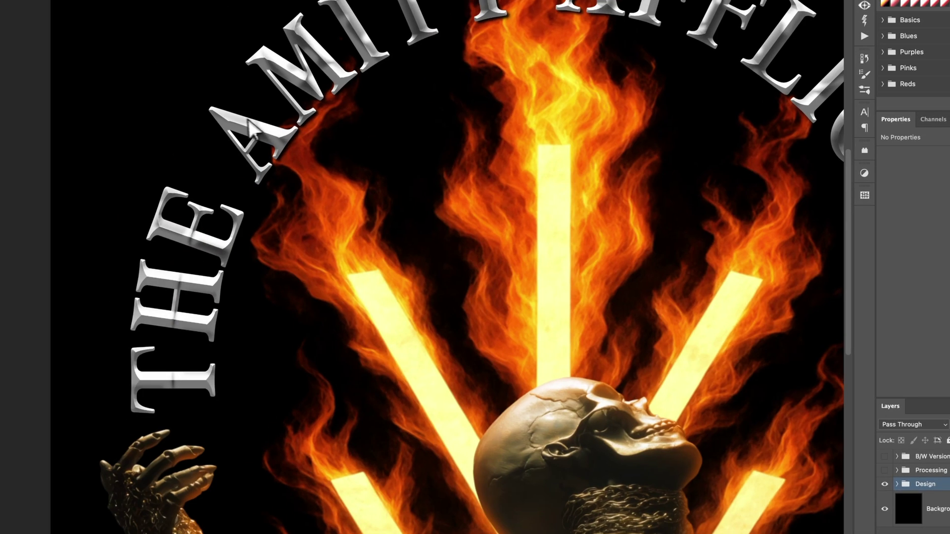
scroll(248, 121, up, 3)
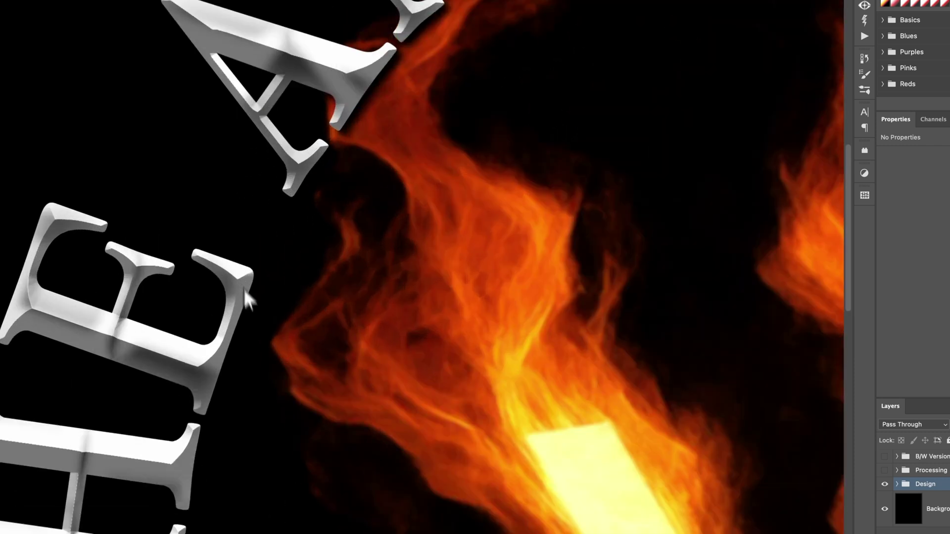
drag(242, 287, 265, 205)
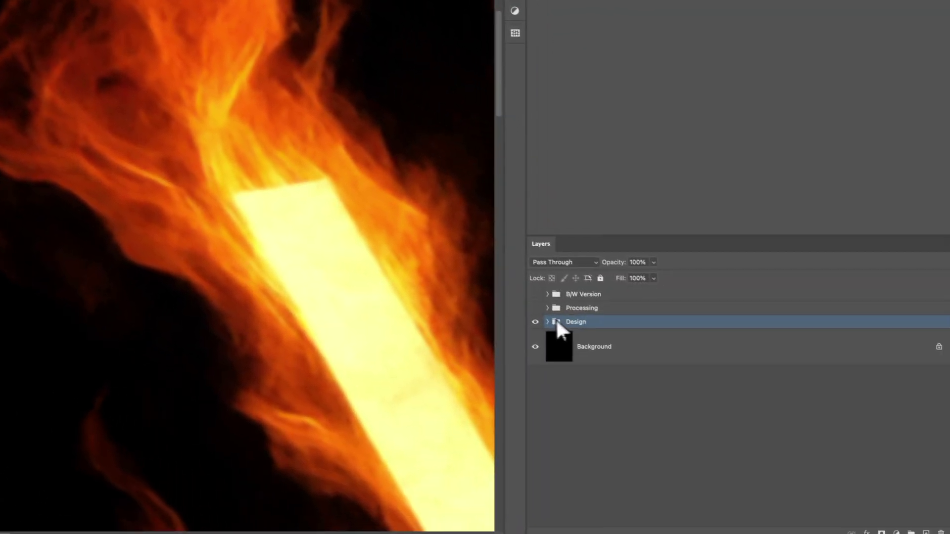
Expand the Design group and its Band Name copy 4 subgroup, and select Layer 7 above the Band Name group
click(640, 365)
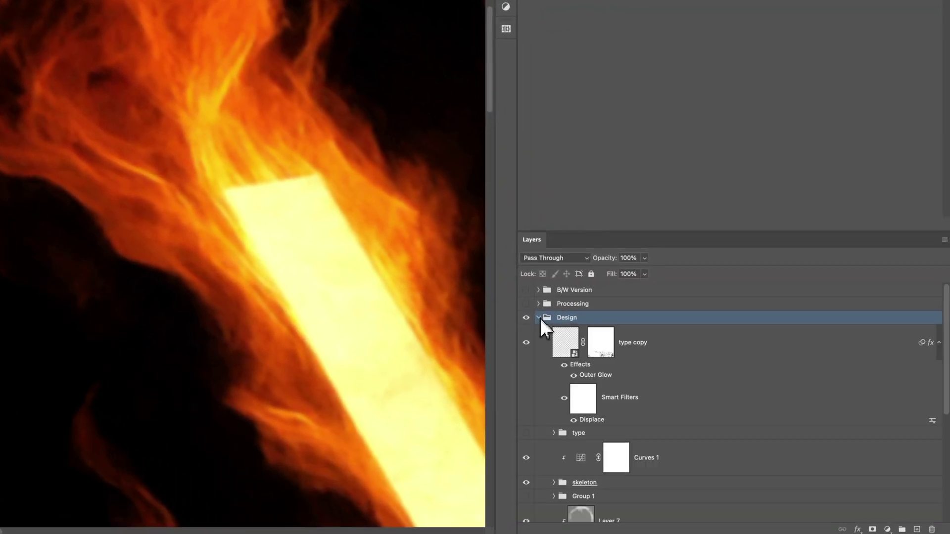
scroll(690, 389, down, 5)
click(605, 384)
click(603, 359)
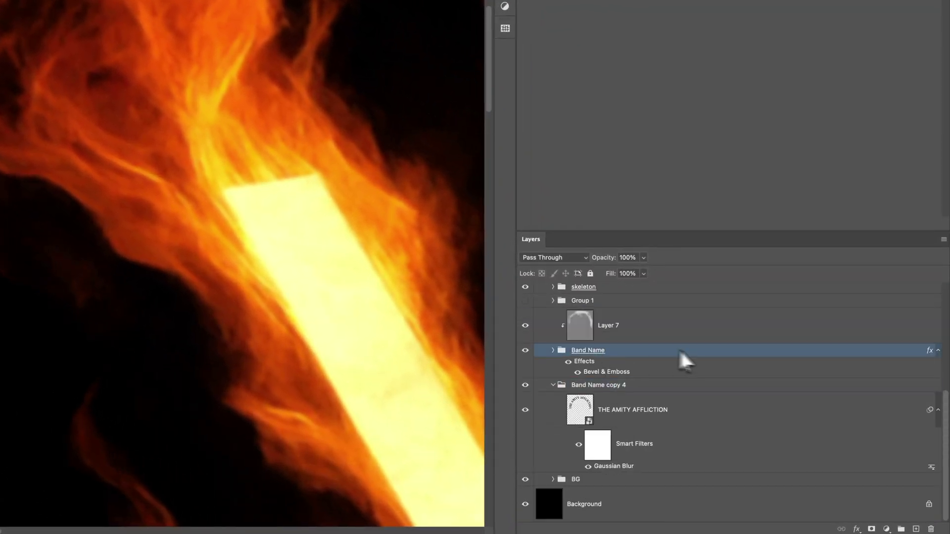
click(537, 331)
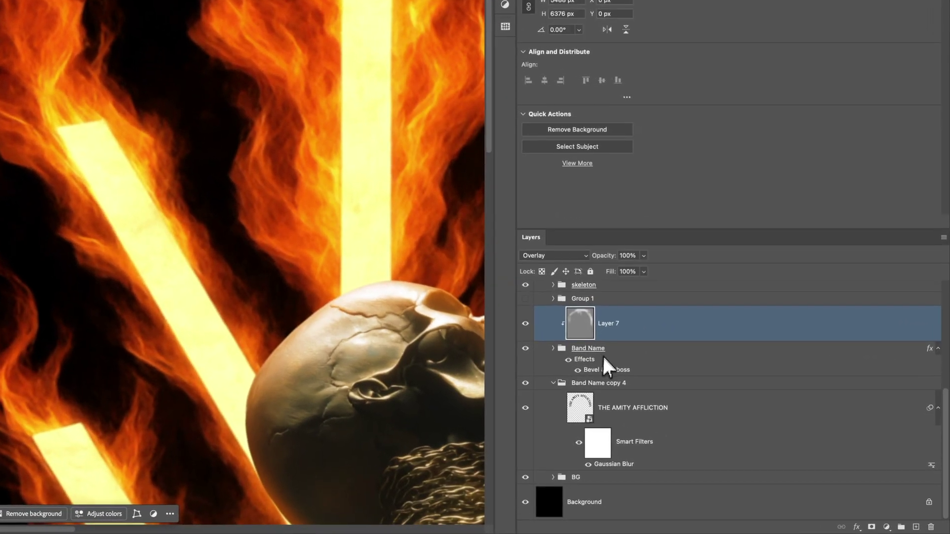
Expand the Band Name group and select its THE AMITY AFFLICTION type layer
click(574, 348)
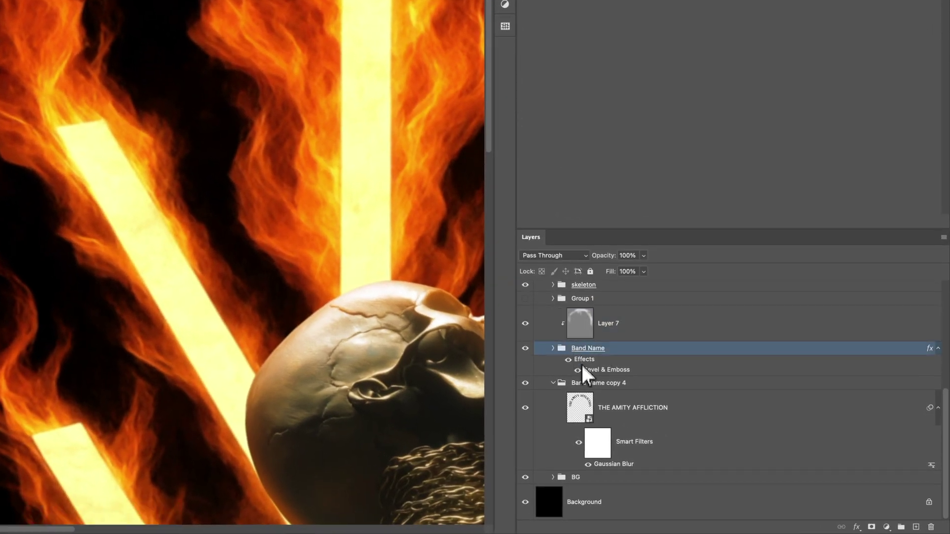
click(586, 384)
click(553, 348)
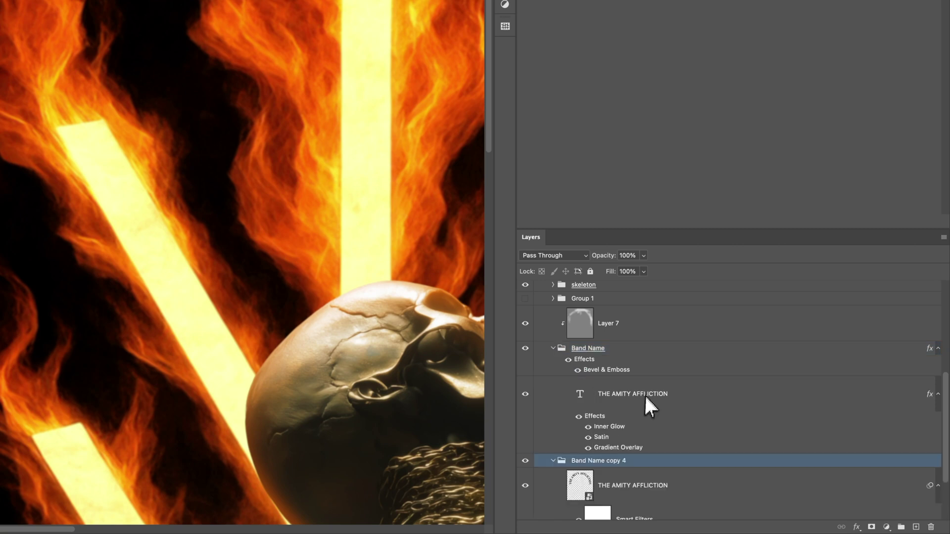
click(623, 395)
click(582, 353)
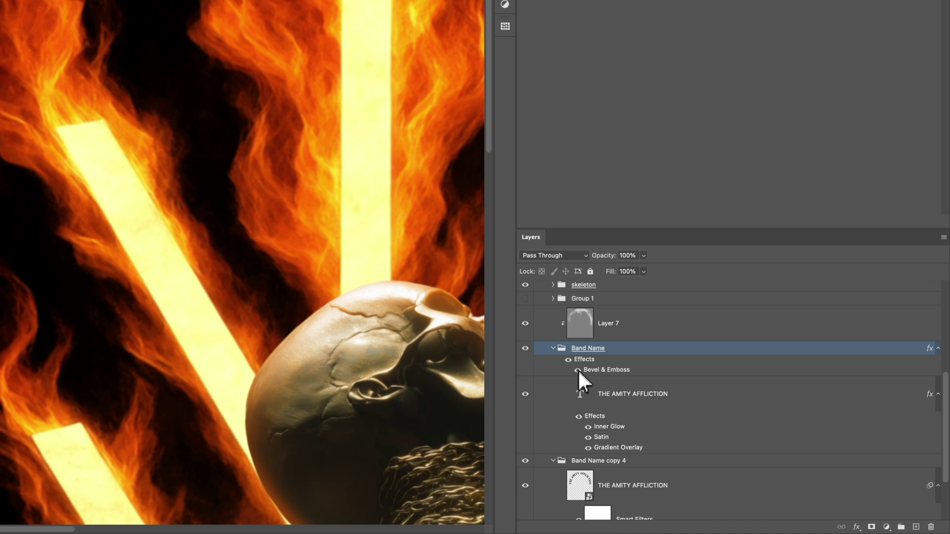
click(614, 393)
scroll(658, 349, down, 2)
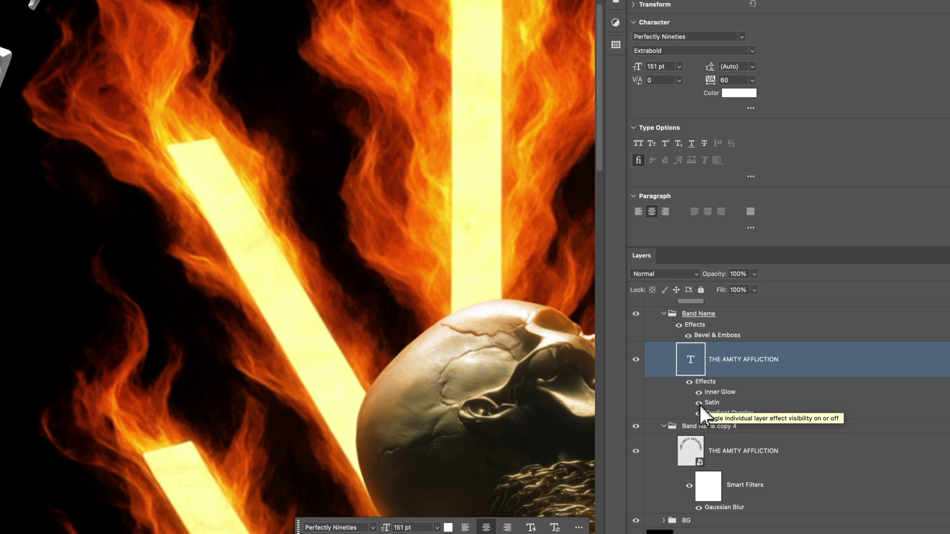
Switch the band name type layer's Satin effect off and on to compare the lettering, including with the Processing group visible
click(699, 403)
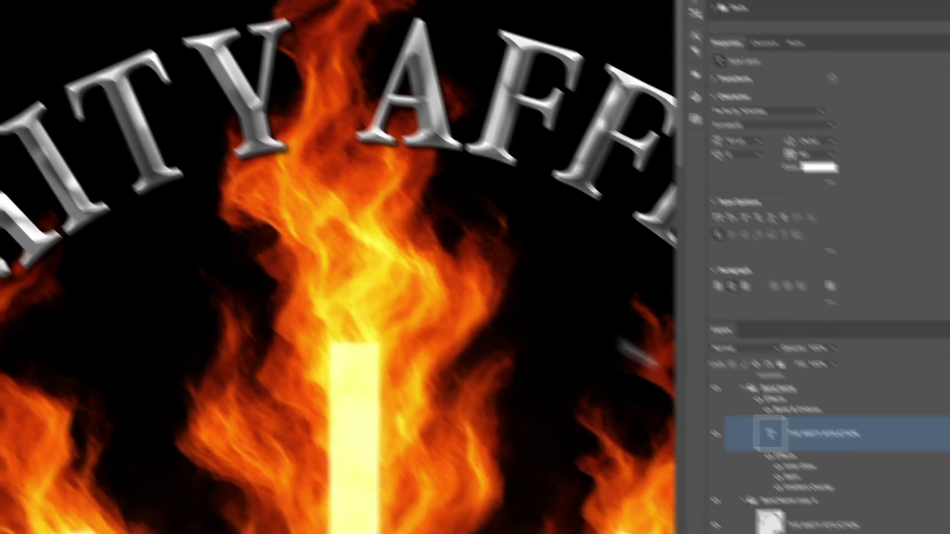
click(605, 310)
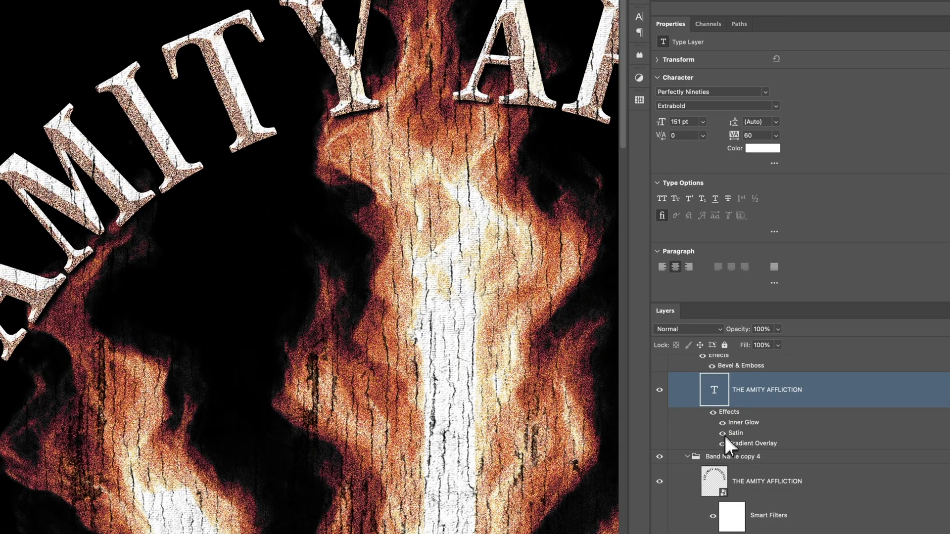
click(722, 434)
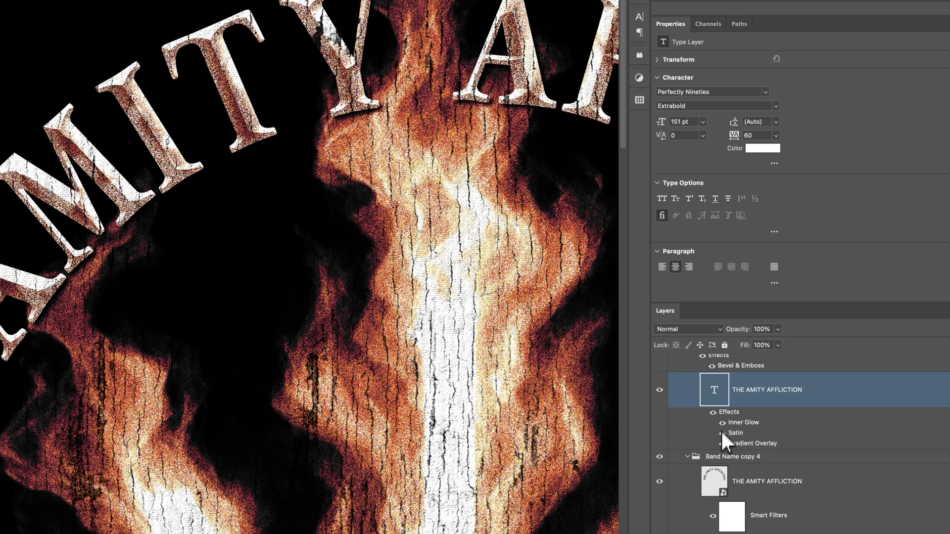
click(723, 433)
click(722, 433)
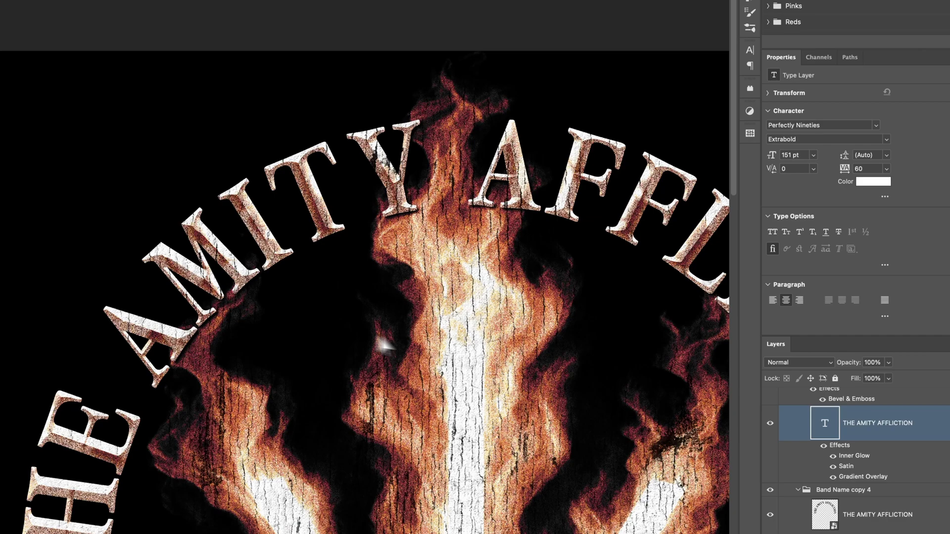
Switch the band name type layer's Inner Glow off and on to compare its influence on the processed lettering
drag(529, 333, 370, 198)
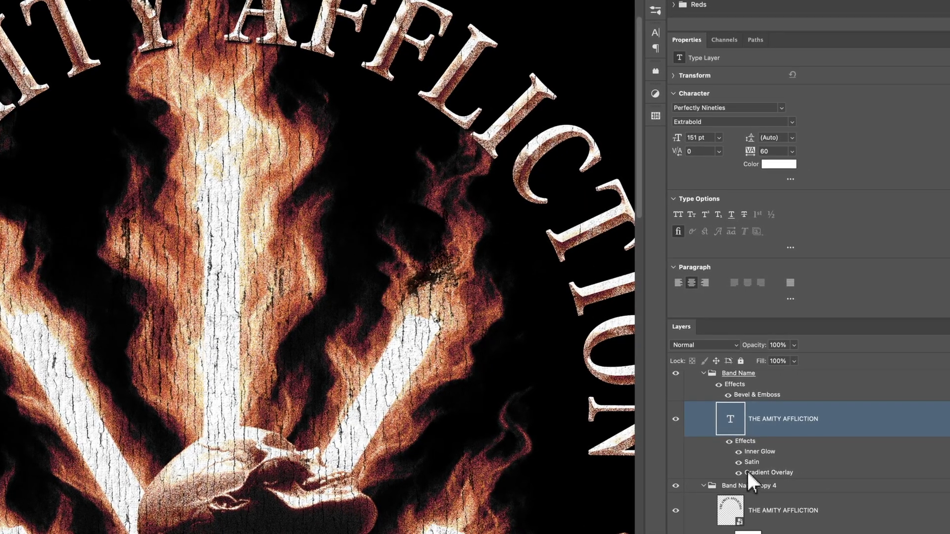
click(739, 452)
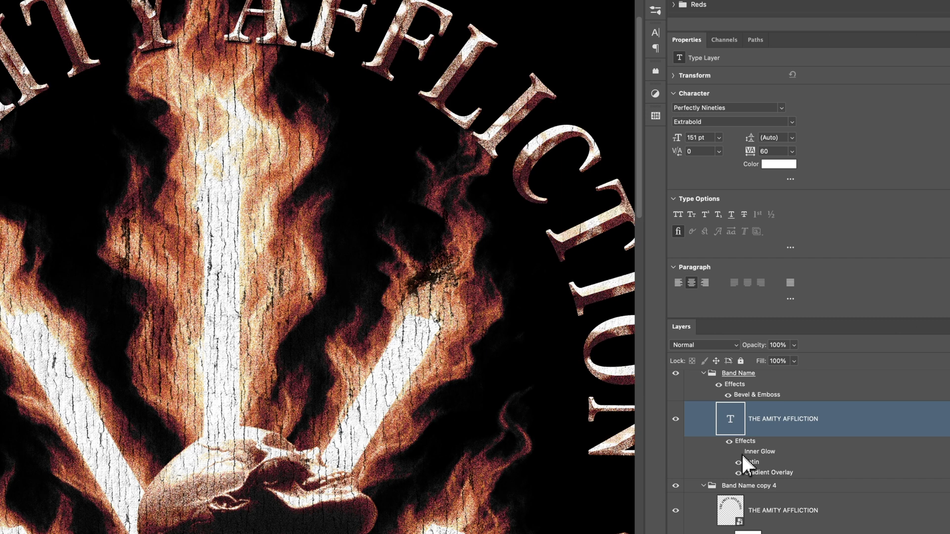
click(738, 452)
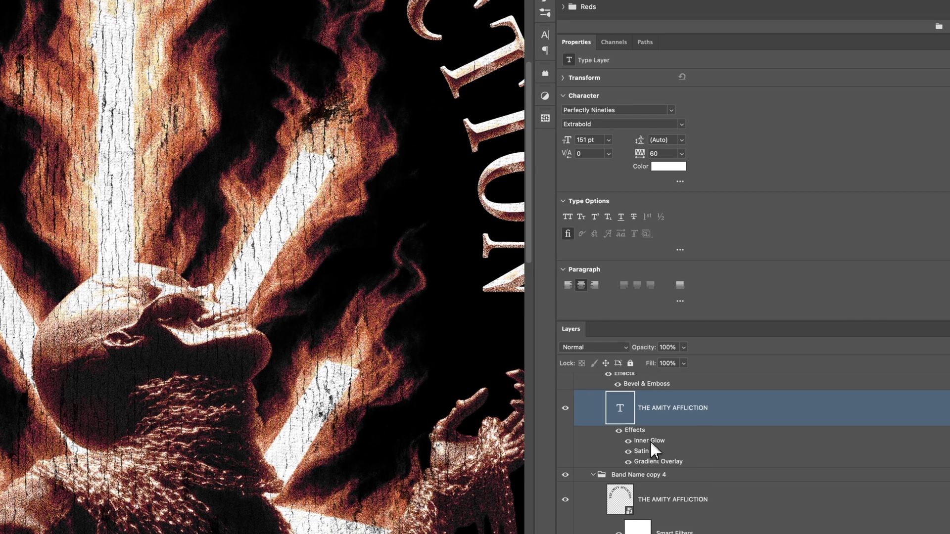
Set the Inner Glow size of the THE AMITY AFFLICTION type layer to 32 px
double_click(760, 451)
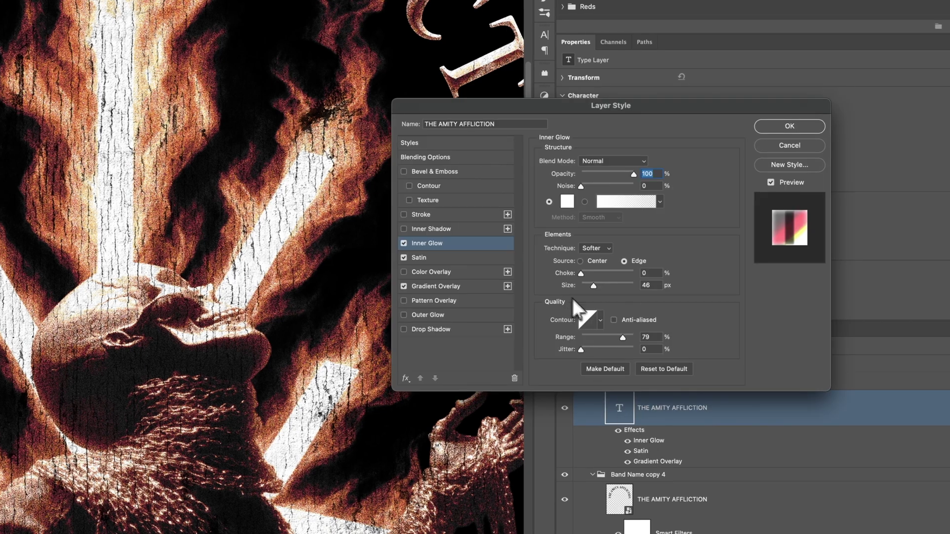
drag(590, 284, 595, 284)
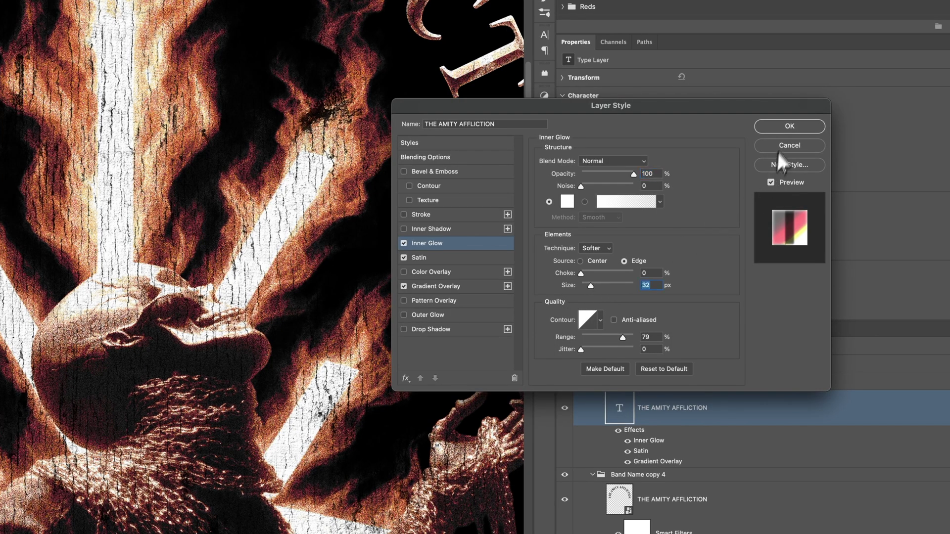
click(785, 129)
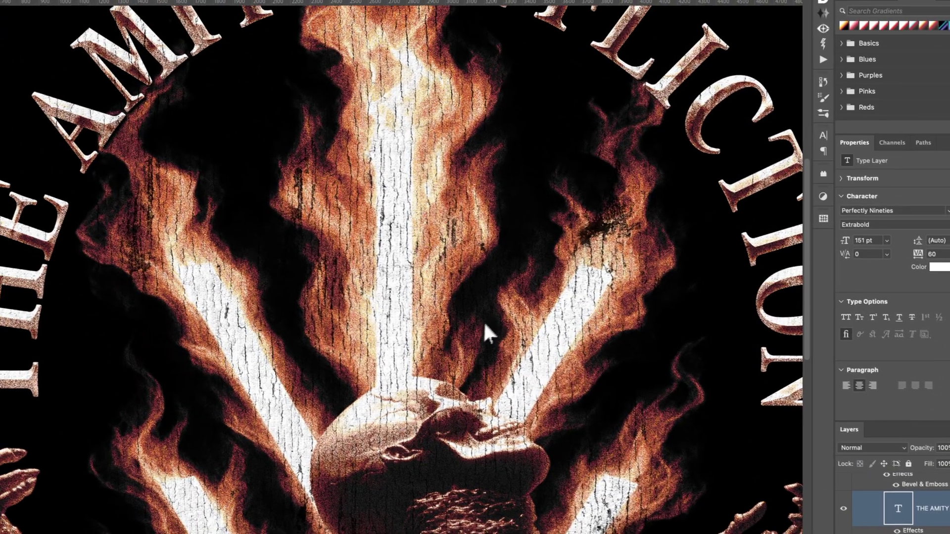
Hide the Processing group and inspect the original colors of the skeleton, gold chains and flames
drag(425, 270, 395, 357)
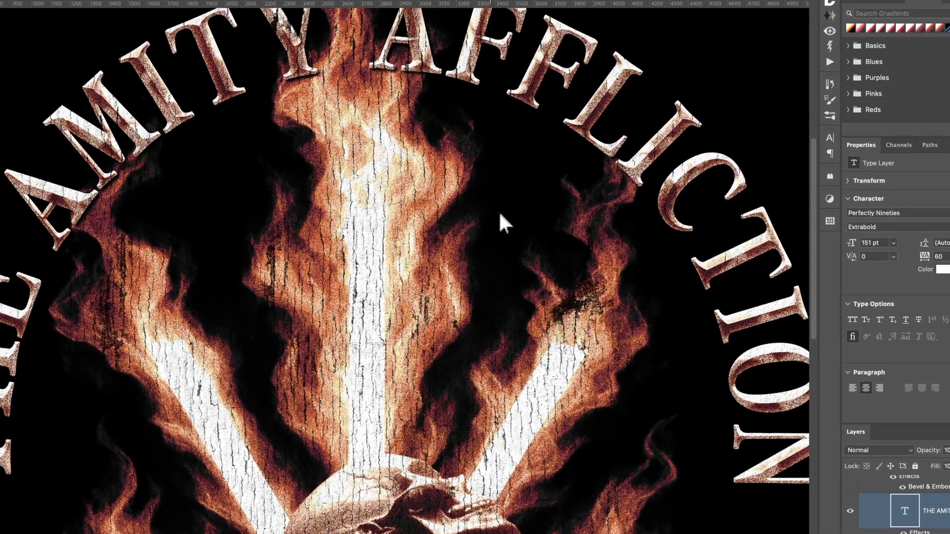
scroll(494, 211, up, 3)
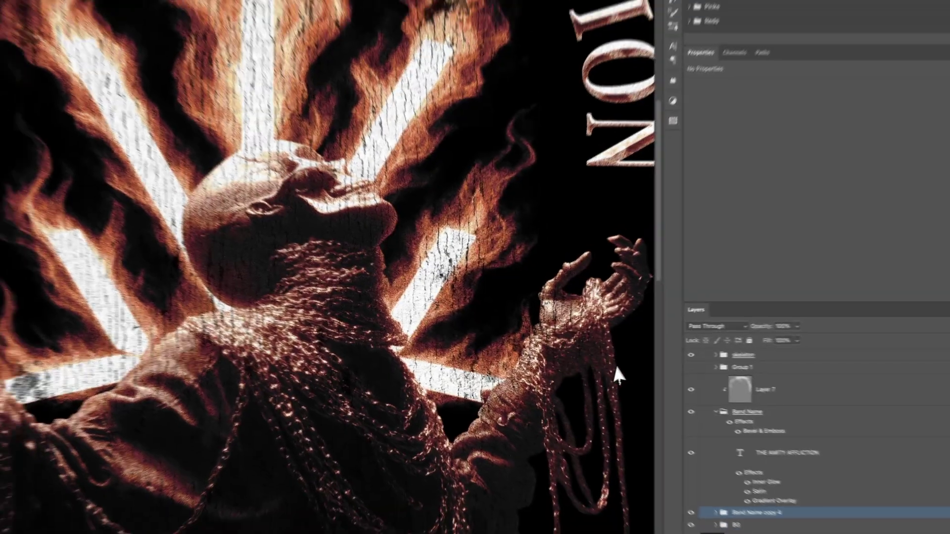
scroll(675, 415, up, 5)
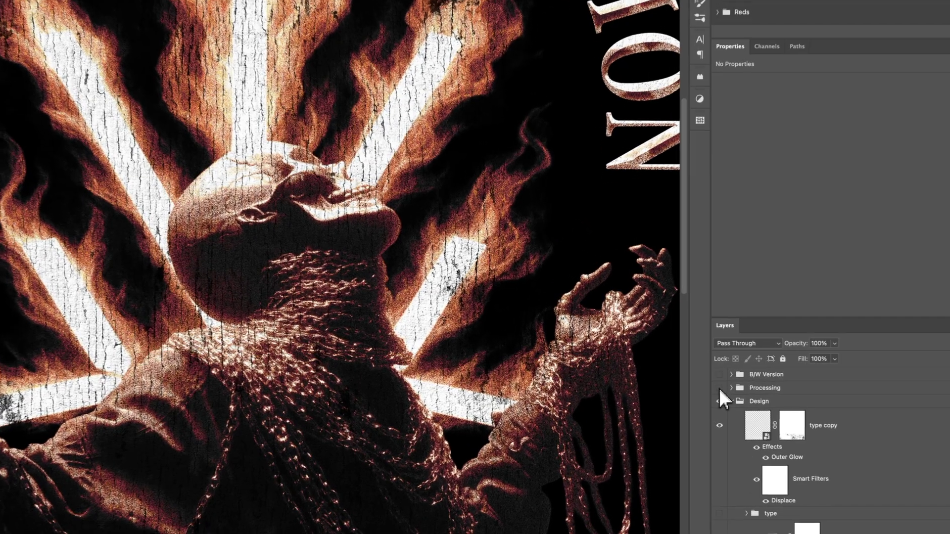
click(665, 378)
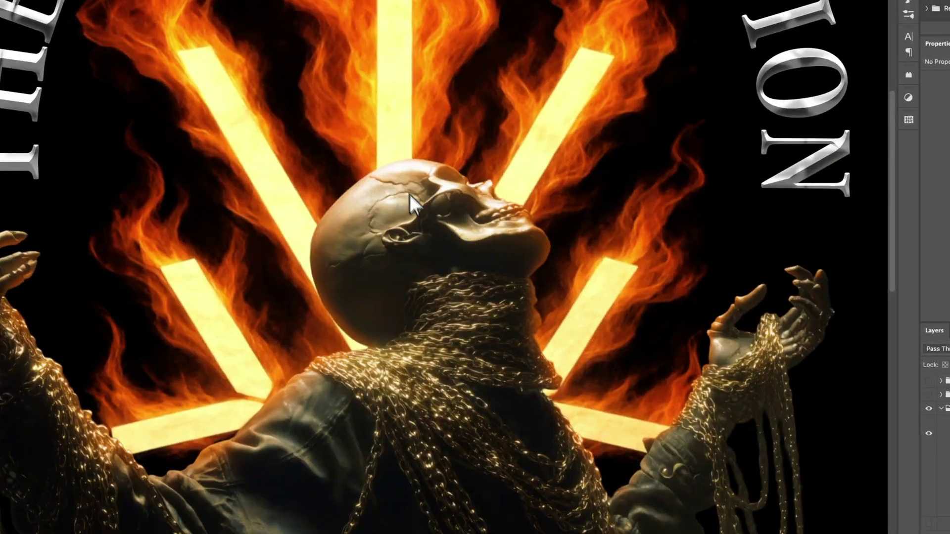
scroll(453, 312, down, 3)
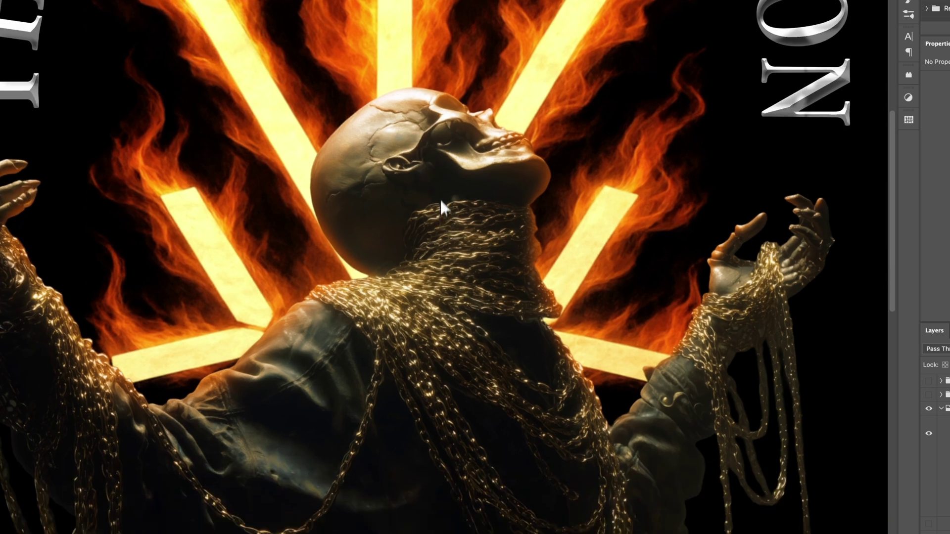
drag(420, 244, 475, 206)
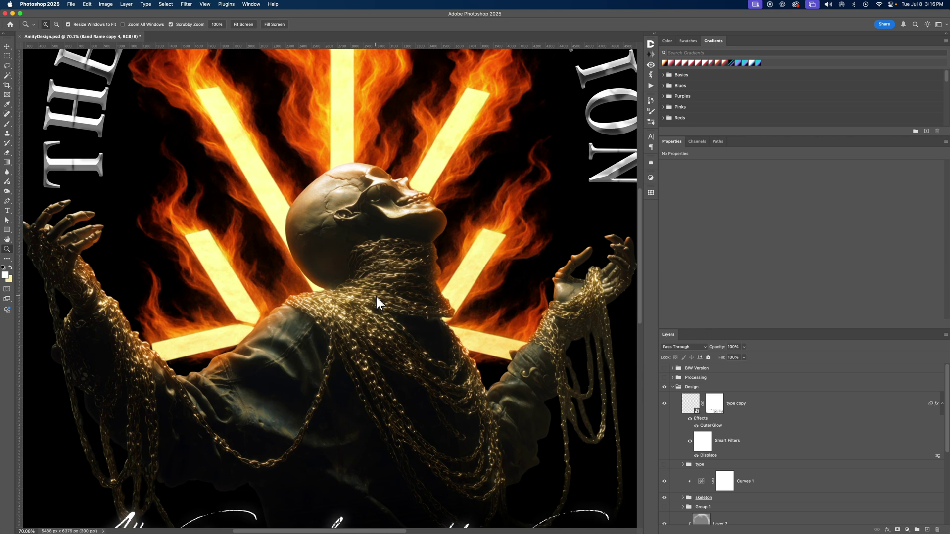
scroll(374, 286, up, 2)
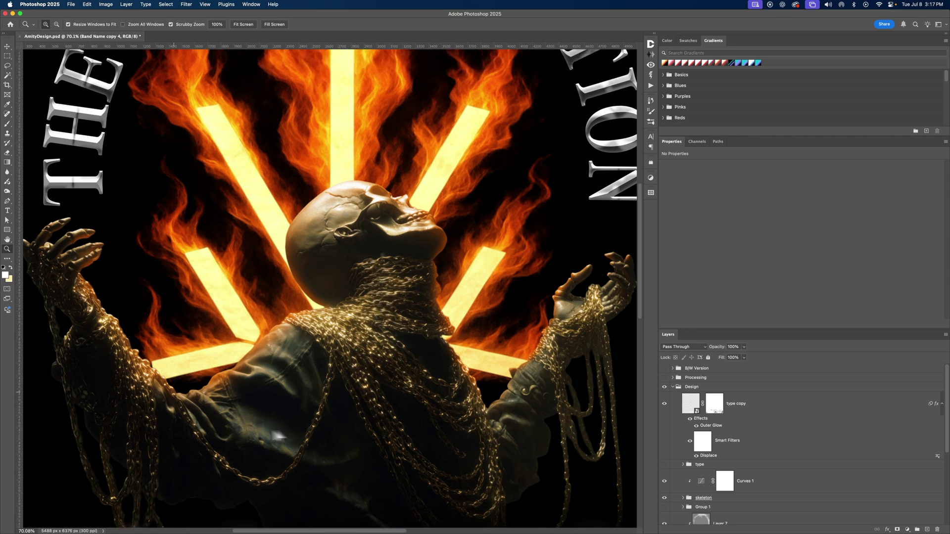
Switch to Topaz Gigapixel AI and load the low-resolution skeletal figure PNG for upscaling
scroll(441, 324, up, 2)
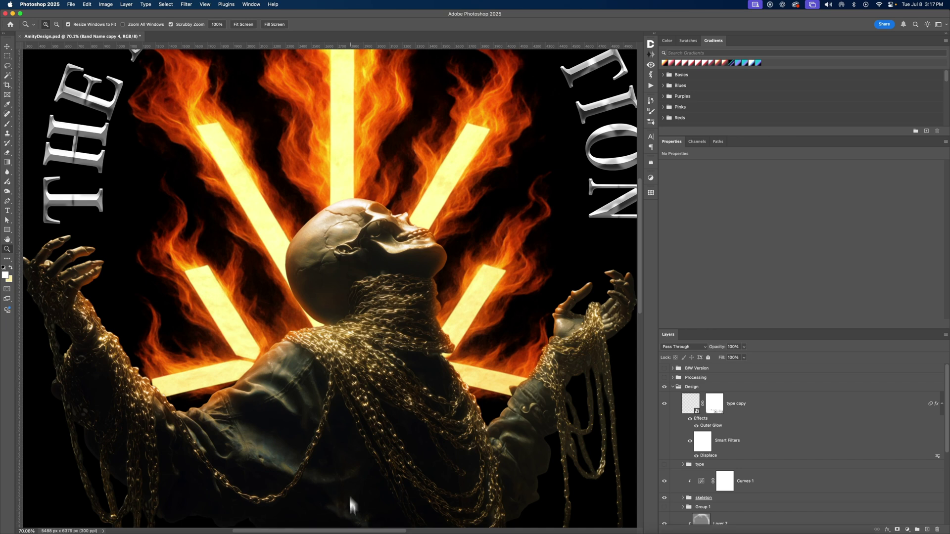
mouse_move(376, 532)
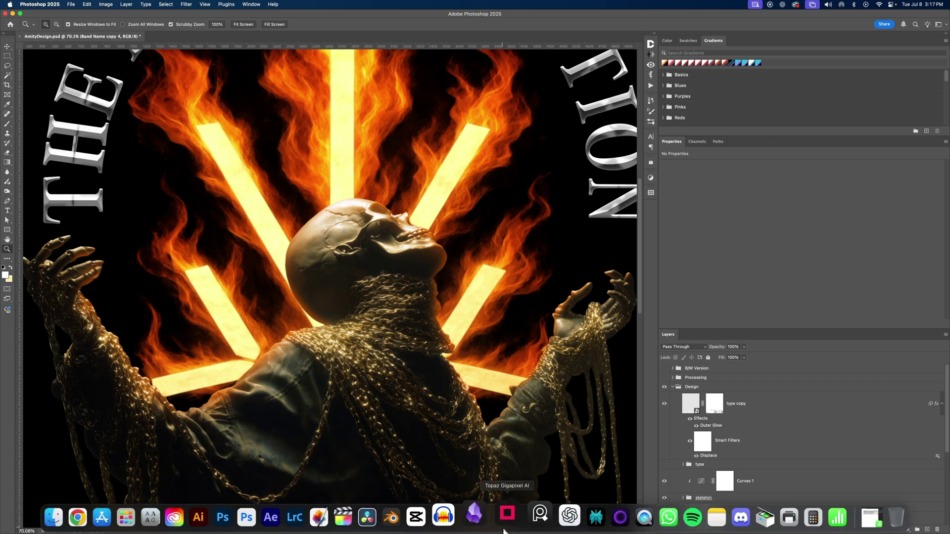
click(504, 528)
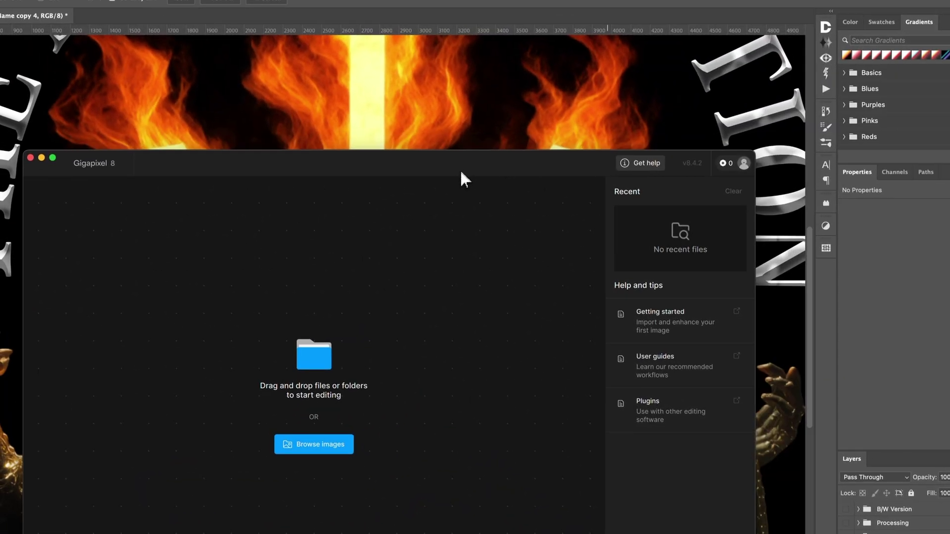
click(361, 117)
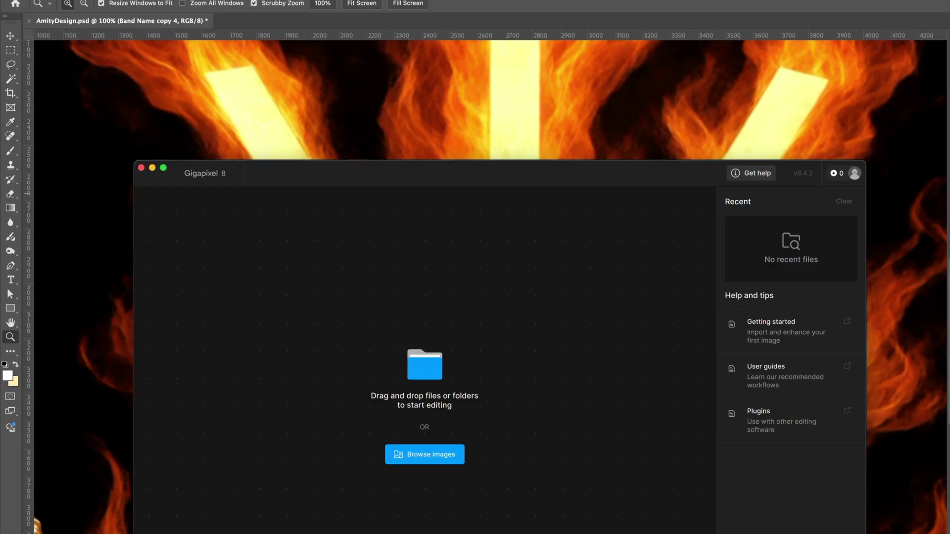
drag(930, 366, 542, 215)
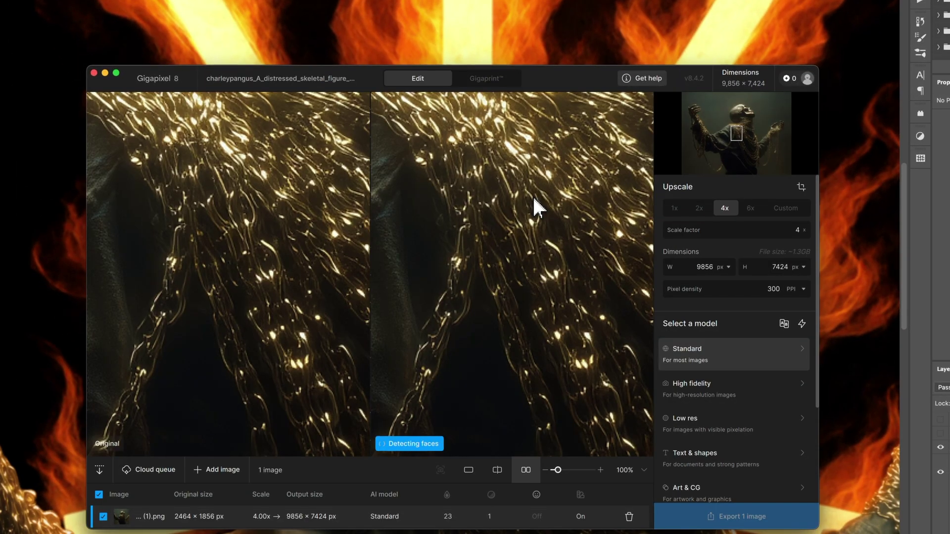
Compare the original and Standard 4x upscale previews of the figure's gold chains and skull
drag(262, 226, 319, 387)
drag(309, 253, 312, 370)
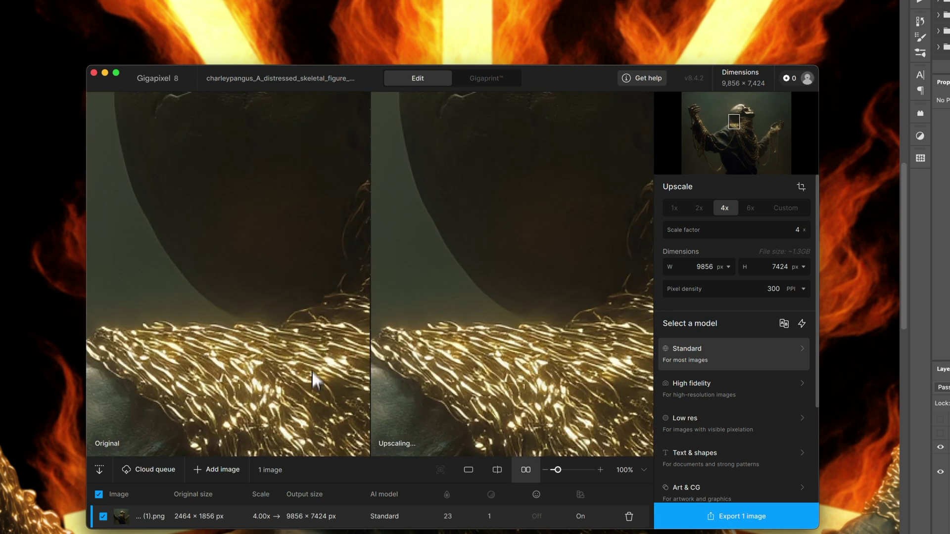
drag(284, 235, 111, 342)
drag(292, 136, 270, 228)
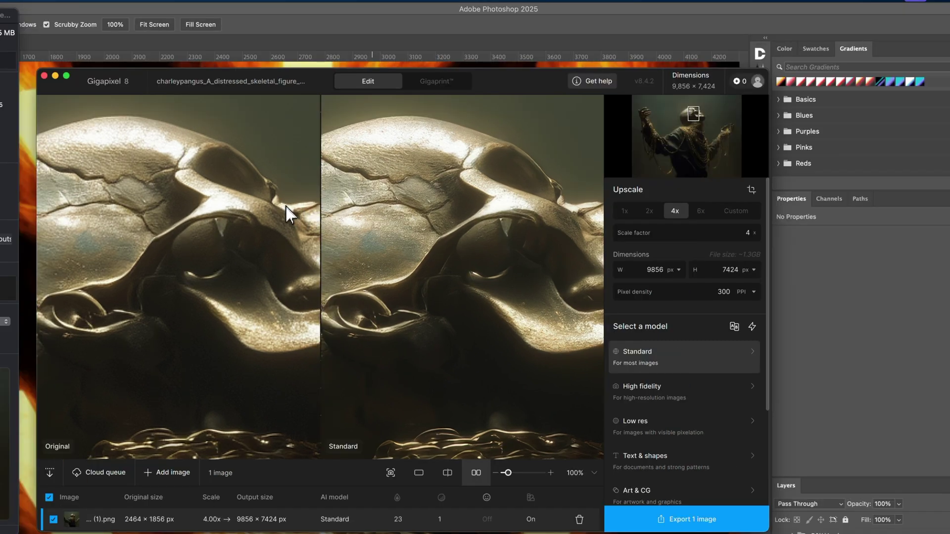
drag(286, 206, 283, 225)
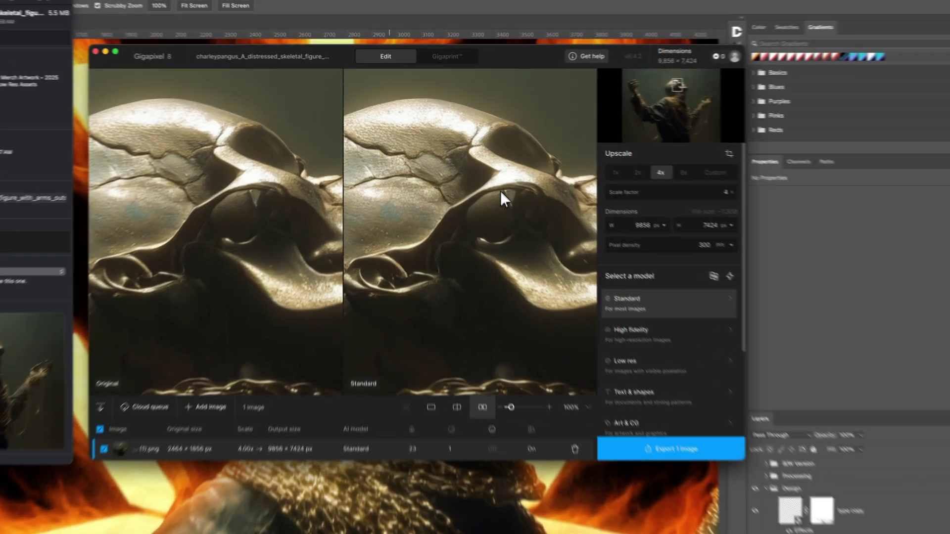
drag(473, 169, 464, 187)
drag(498, 235, 467, 230)
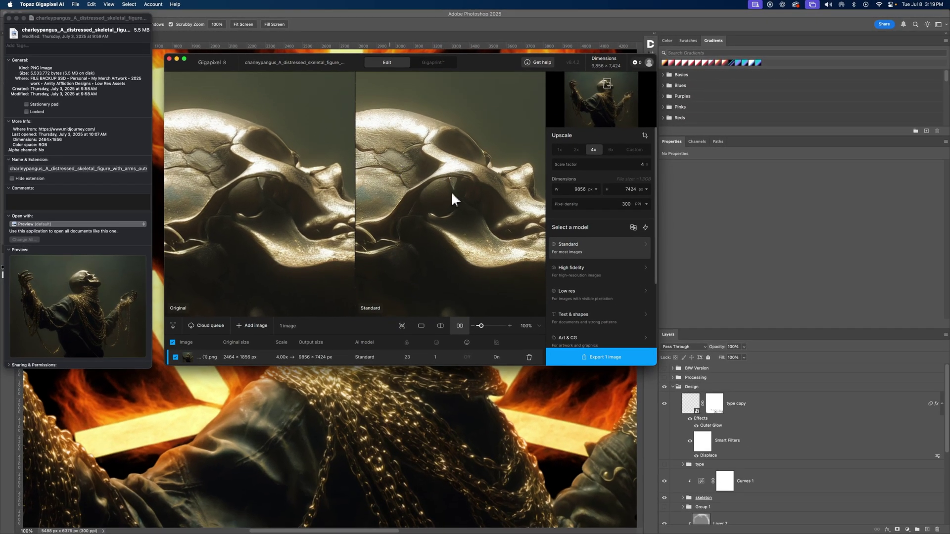
drag(212, 62, 255, 145)
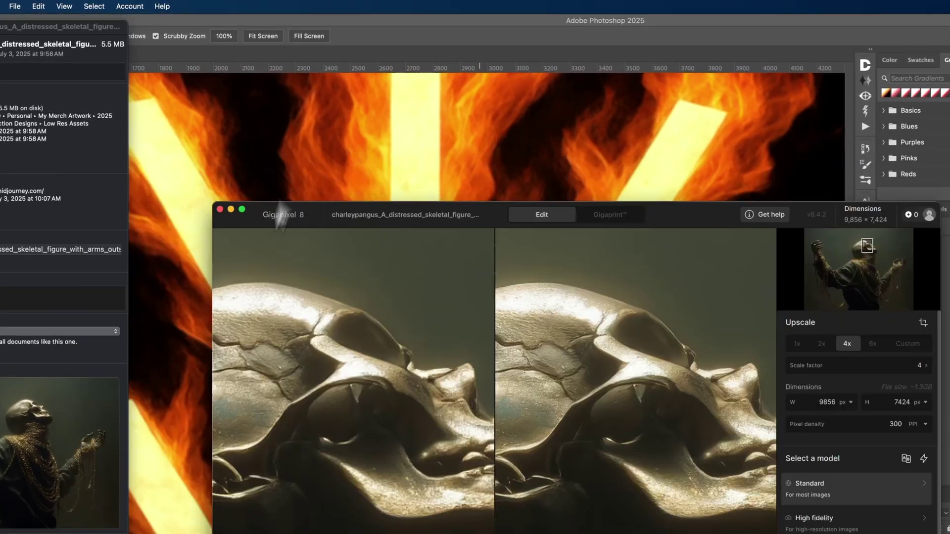
drag(280, 207, 239, 136)
drag(366, 136, 334, 115)
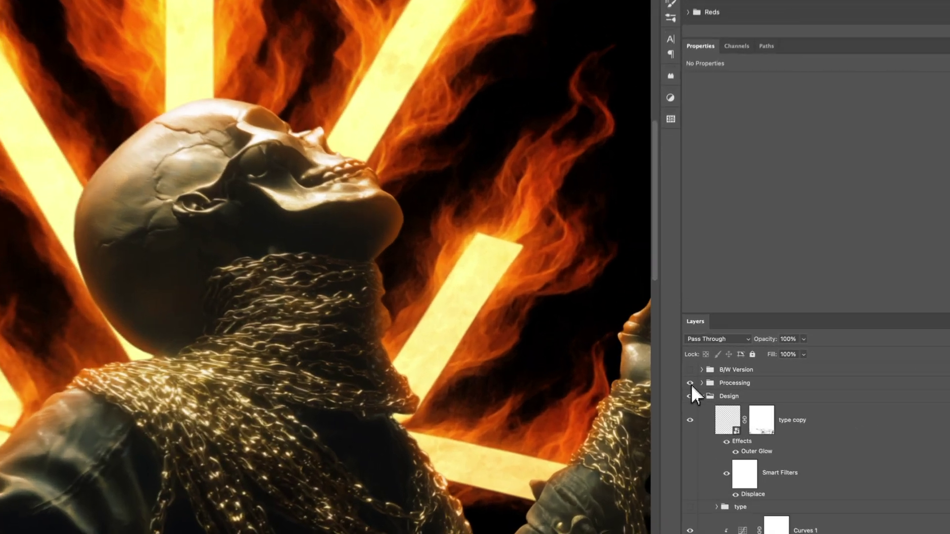
Return to Photoshop, show the Processing group, and toggle the skeleton layer's Gaussian Blur smart filter to compare the processed detail
click(665, 377)
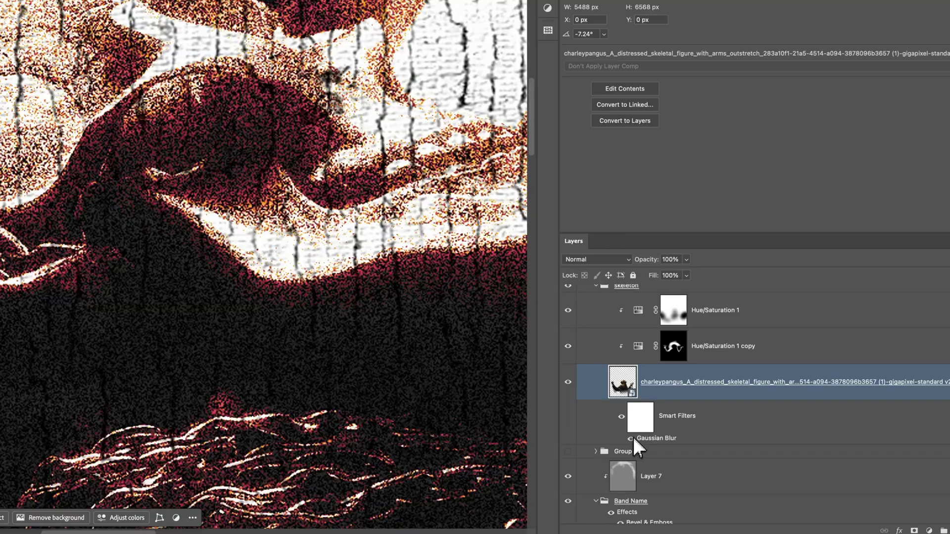
click(631, 438)
click(633, 437)
click(634, 438)
Hide the Processing group and set the skeleton smart object's Gaussian Blur radius to 0.9 pixels
scroll(650, 414, up, 5)
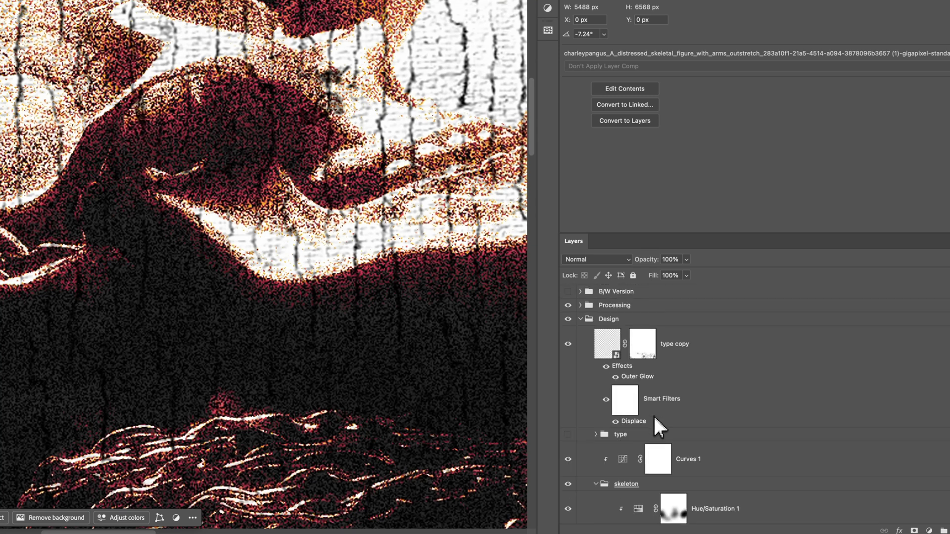
click(581, 317)
click(568, 305)
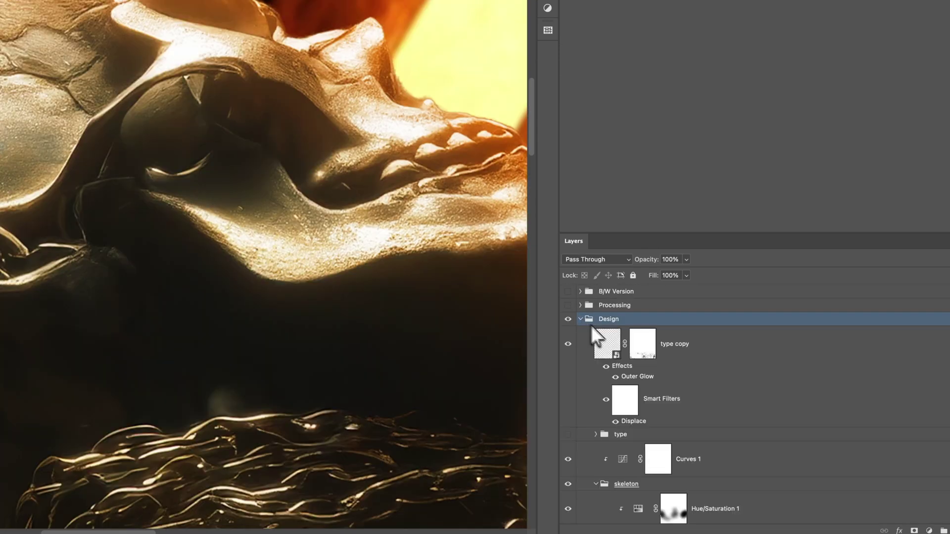
scroll(639, 383, down, 5)
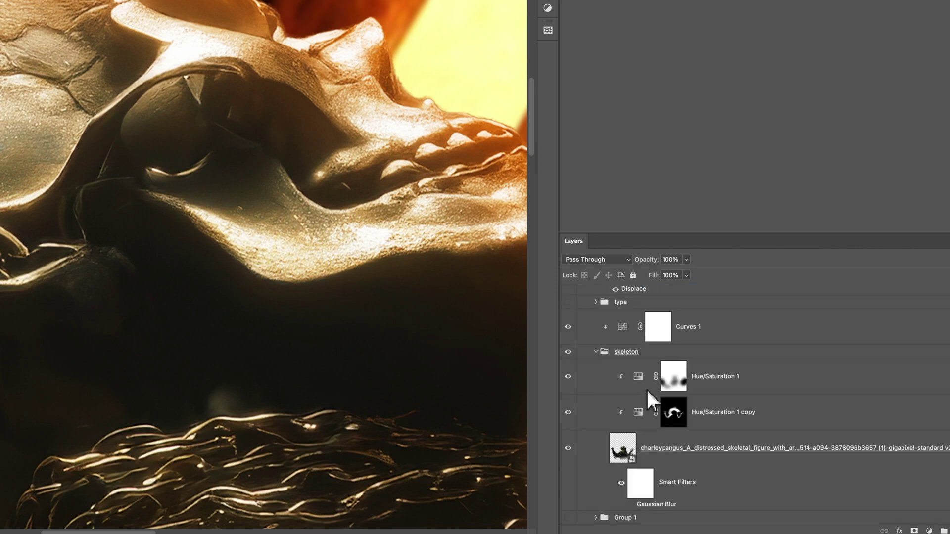
double_click(633, 503)
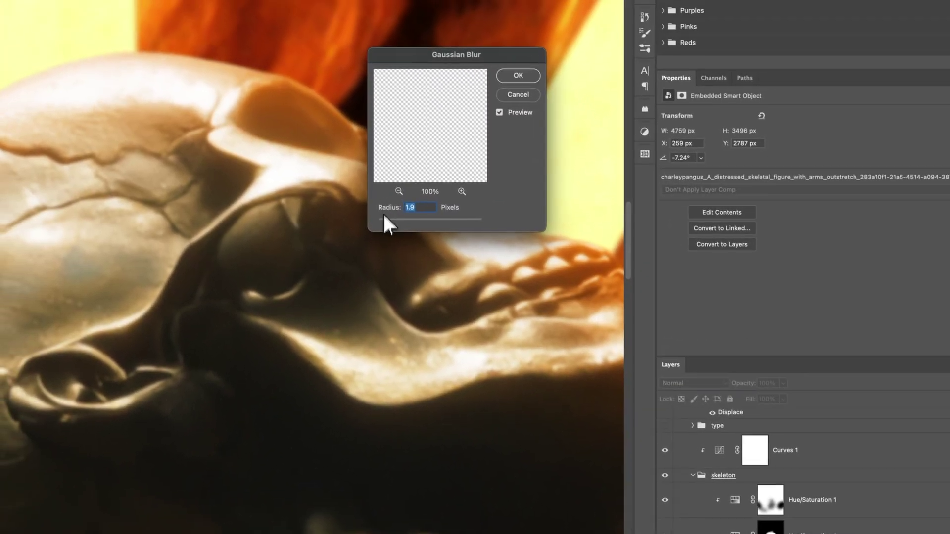
drag(362, 190, 357, 188)
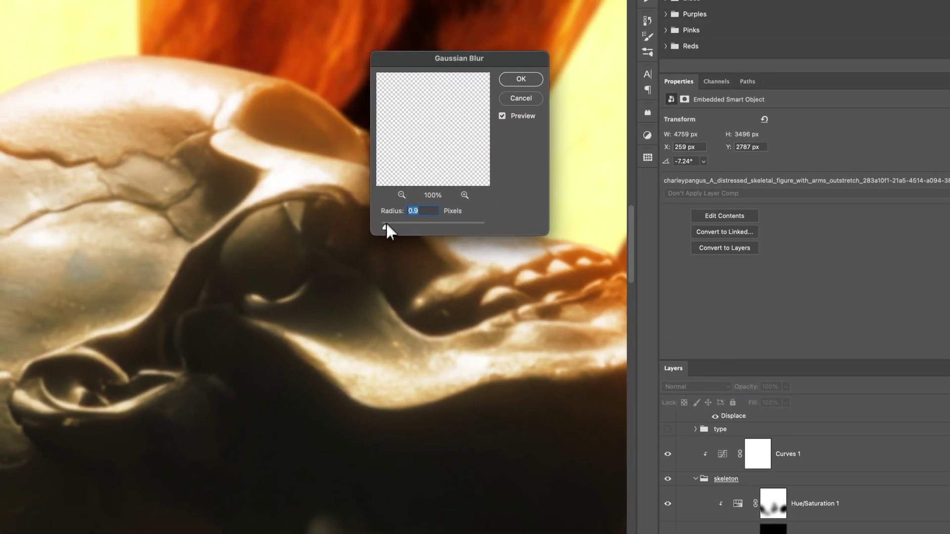
click(517, 79)
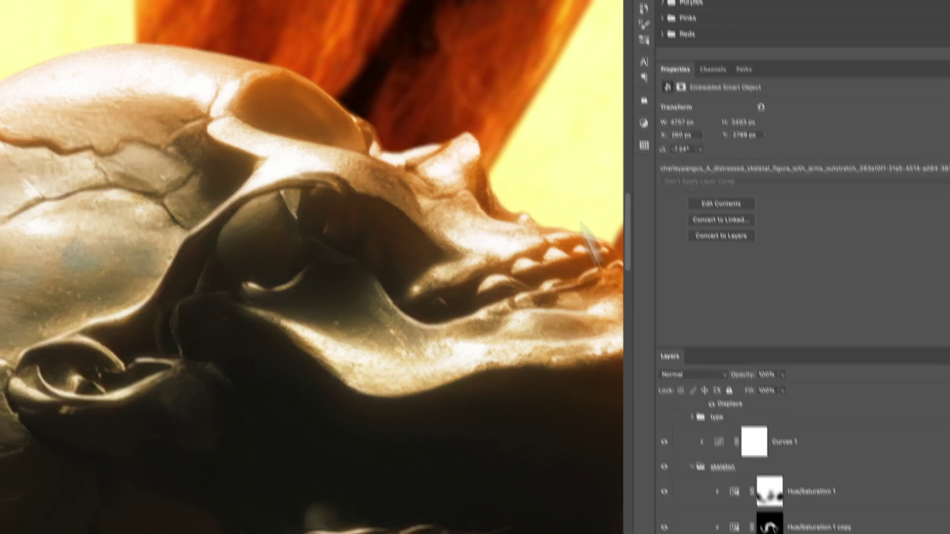
Show the Processing group and examine the grain and crack texture on the skull, flames and glowing beams
scroll(703, 494, up, 5)
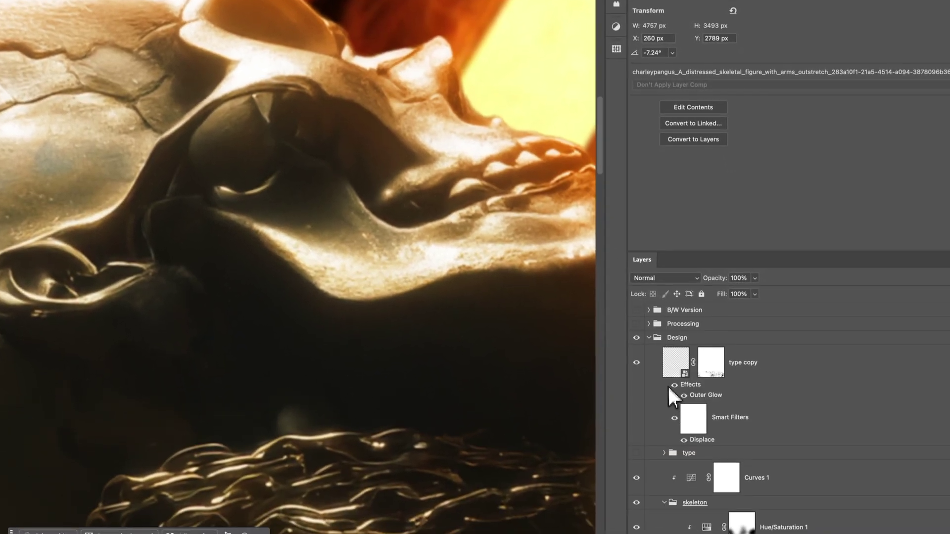
click(636, 324)
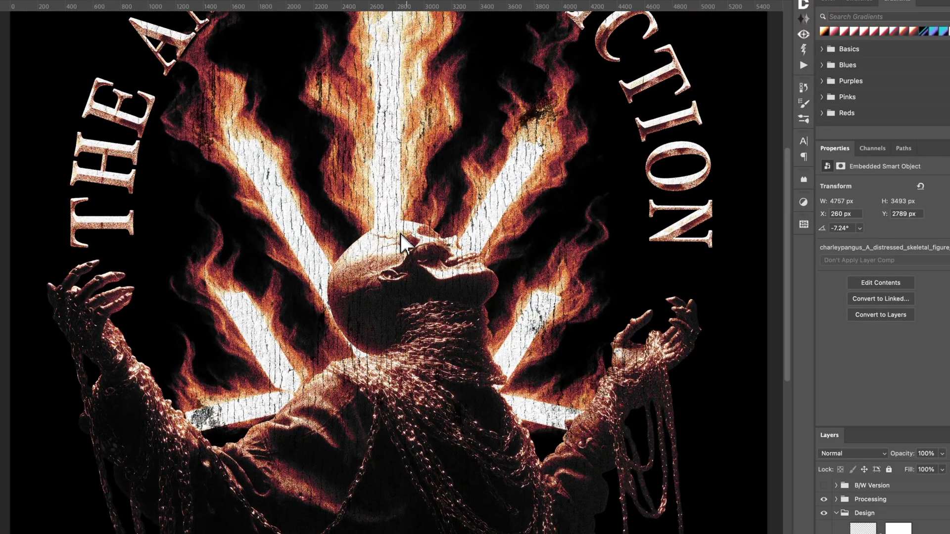
drag(402, 282, 355, 311)
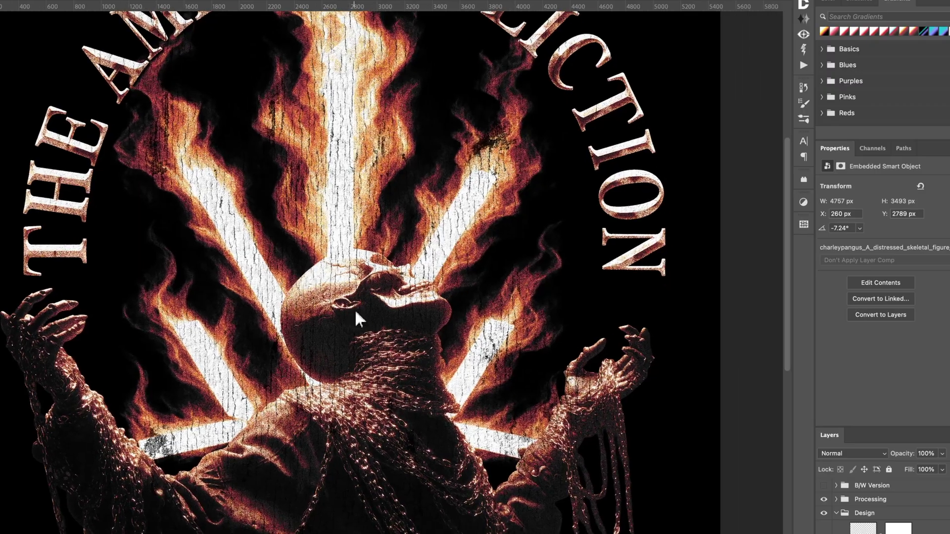
scroll(319, 256, up, 2)
scroll(319, 251, up, 5)
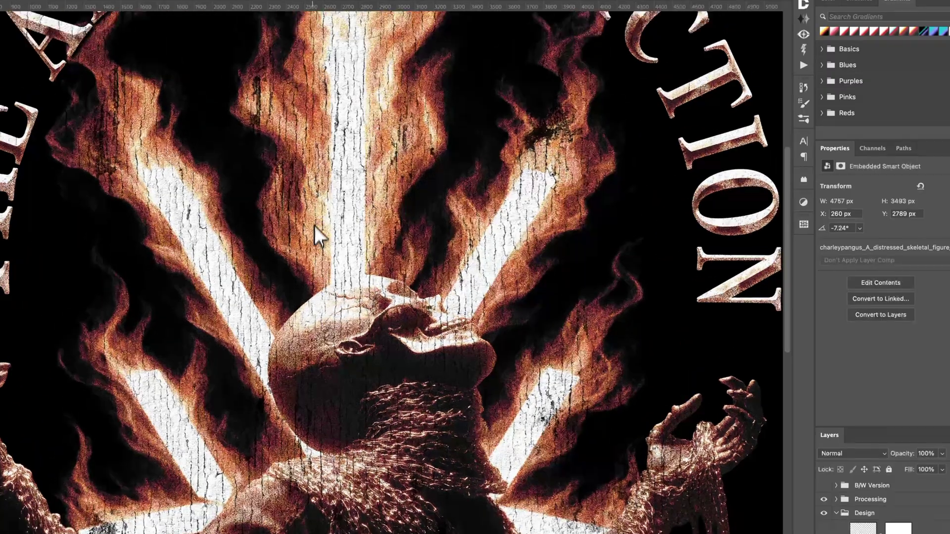
scroll(335, 221, up, 5)
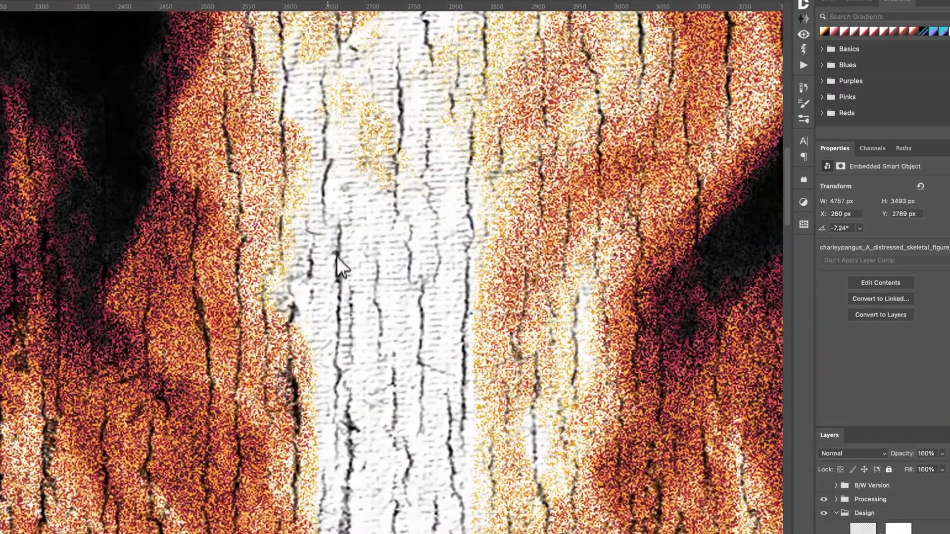
scroll(410, 277, down, 4)
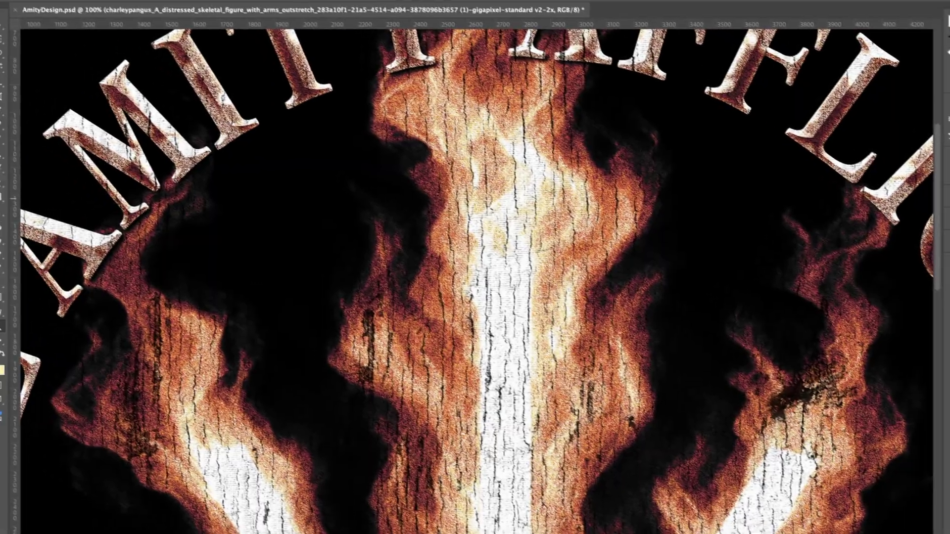
Switch to the images.png preview and position the white logo reference over the artwork for comparison
key(super+Tab)
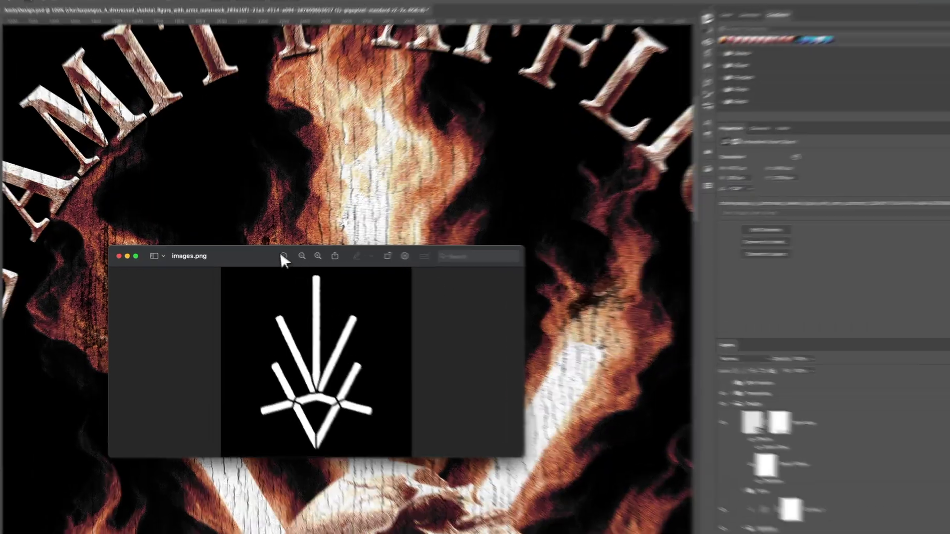
drag(267, 256, 359, 294)
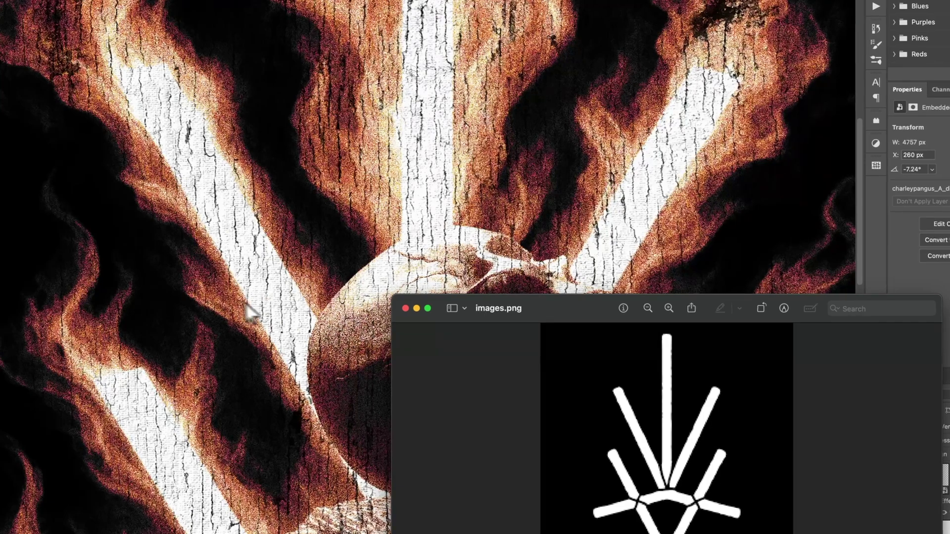
drag(579, 318, 409, 232)
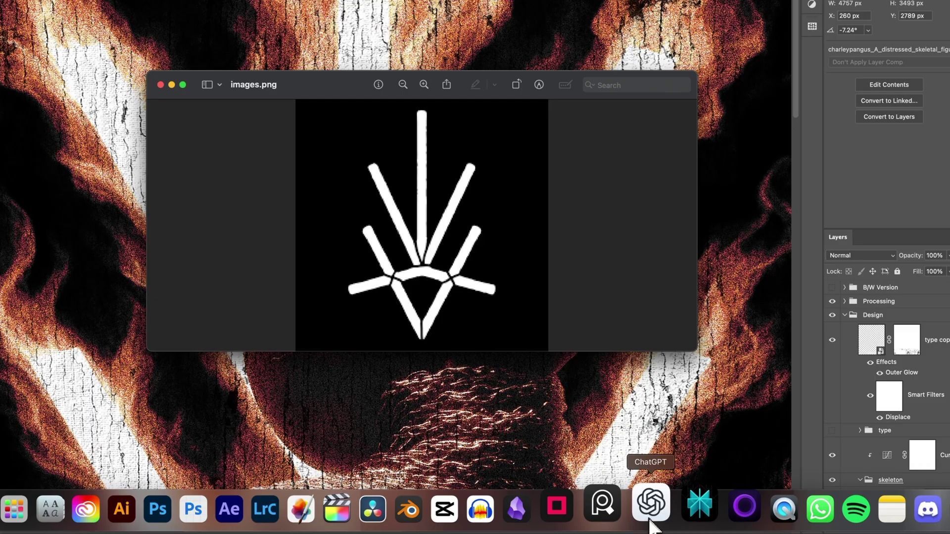
Switch to ChatGPT and review the Merch Design Ideas chat's prompts and generated images of the burning logo
click(651, 504)
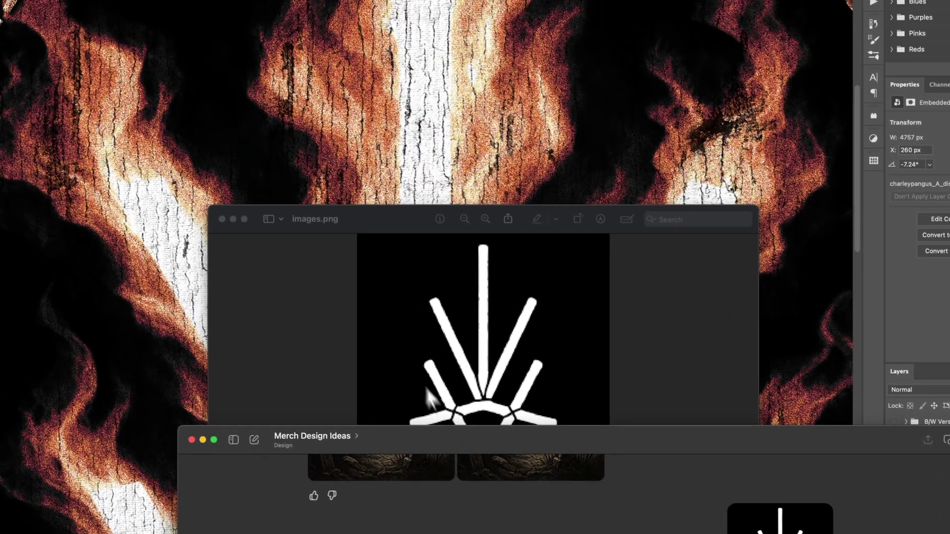
drag(455, 443, 314, 43)
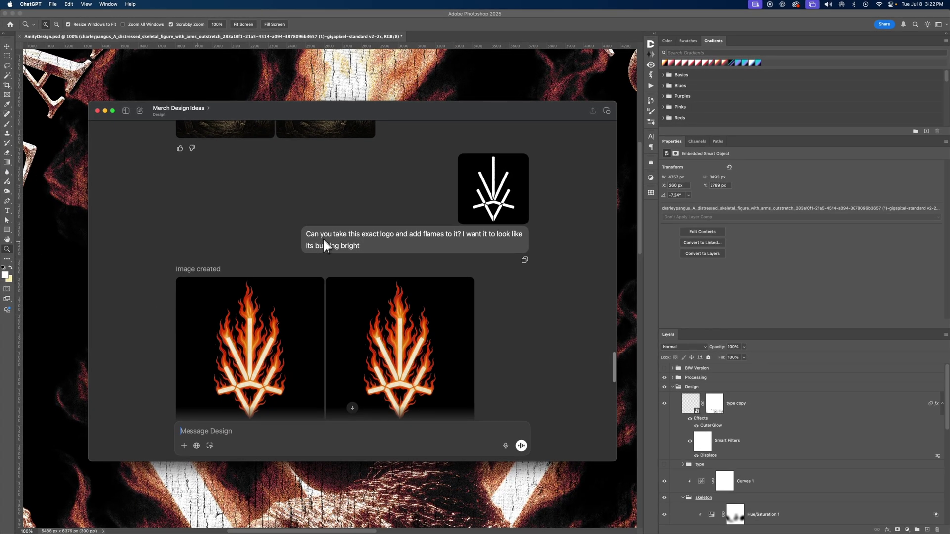
scroll(328, 239, down, 5)
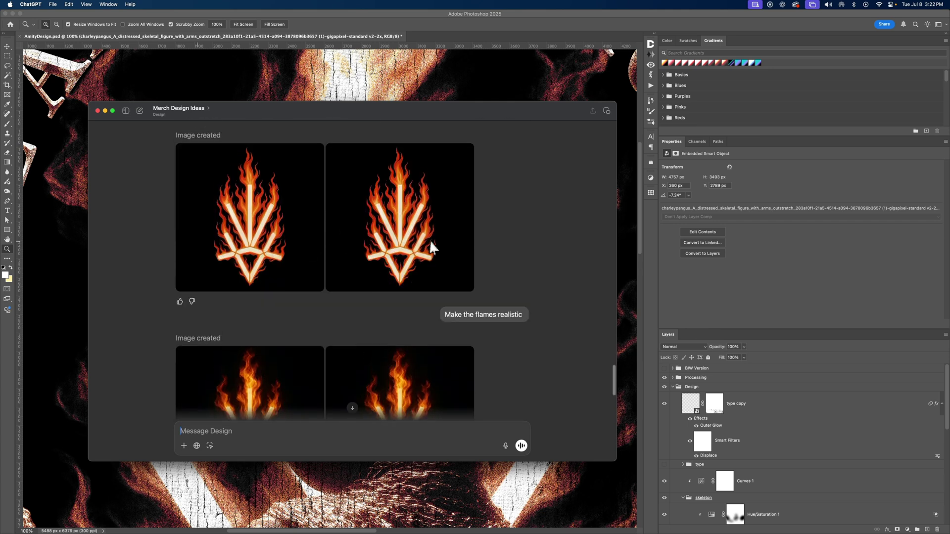
scroll(431, 242, down, 3)
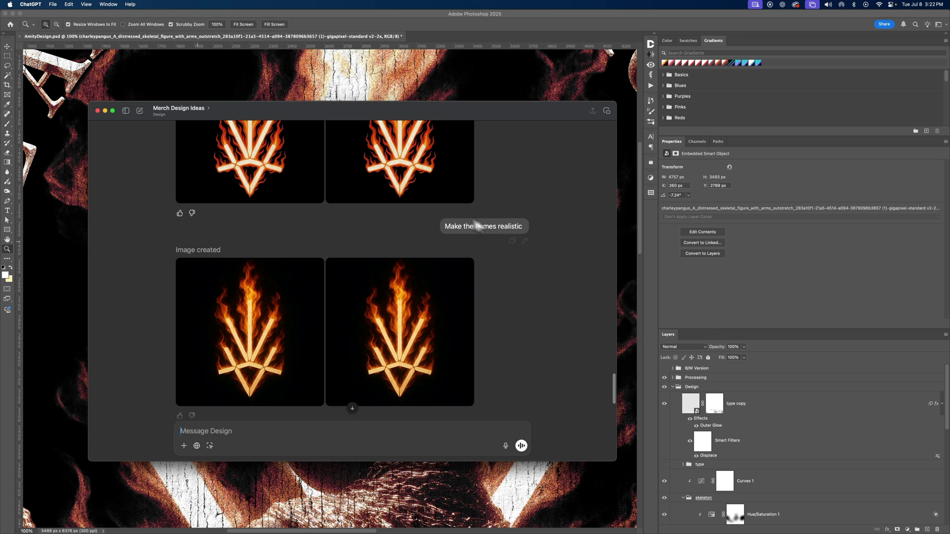
scroll(420, 225, down, 1)
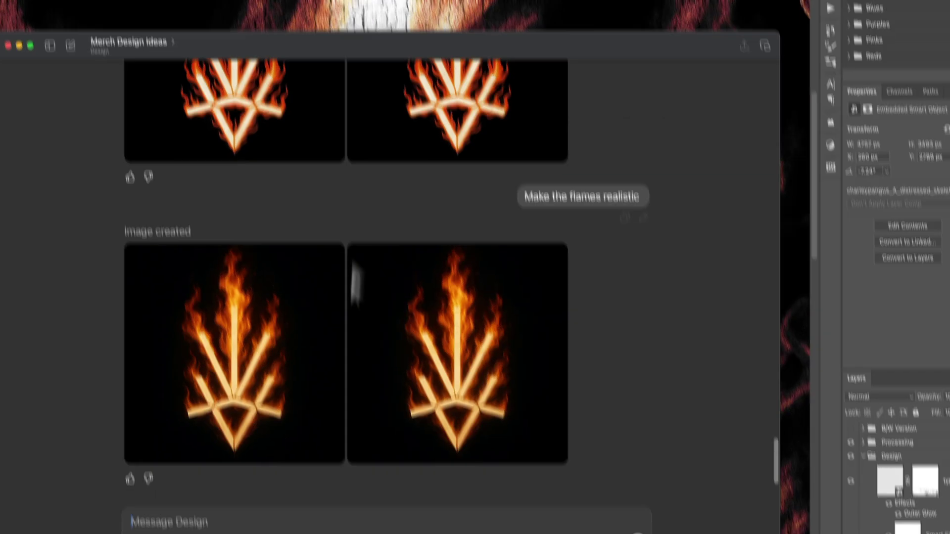
Close the ChatGPT chat window and the images.png logo preview to return to the Photoshop artwork
mouse_move(462, 522)
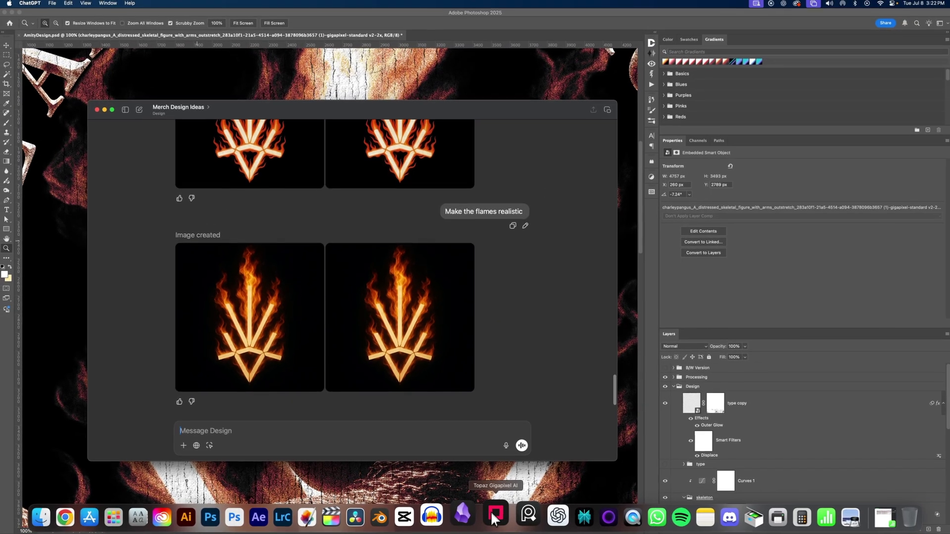
click(97, 111)
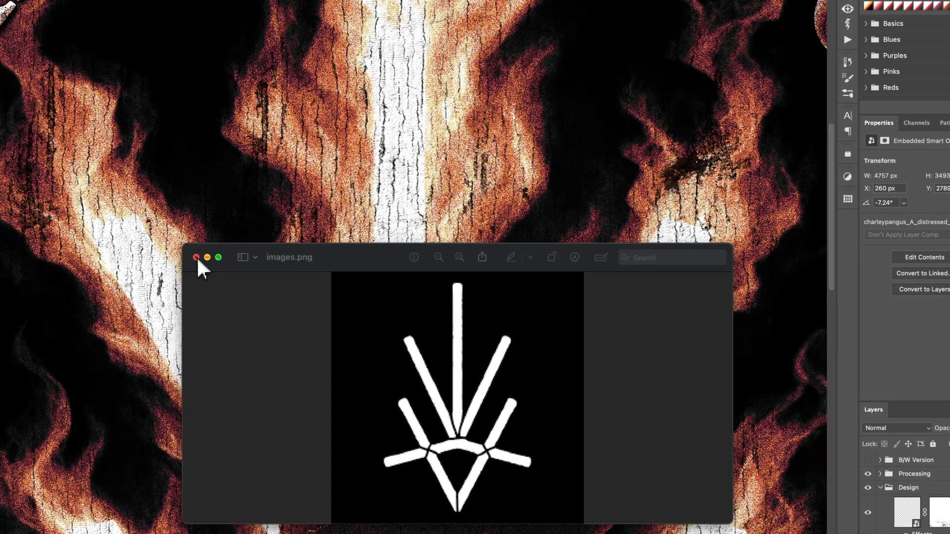
click(196, 257)
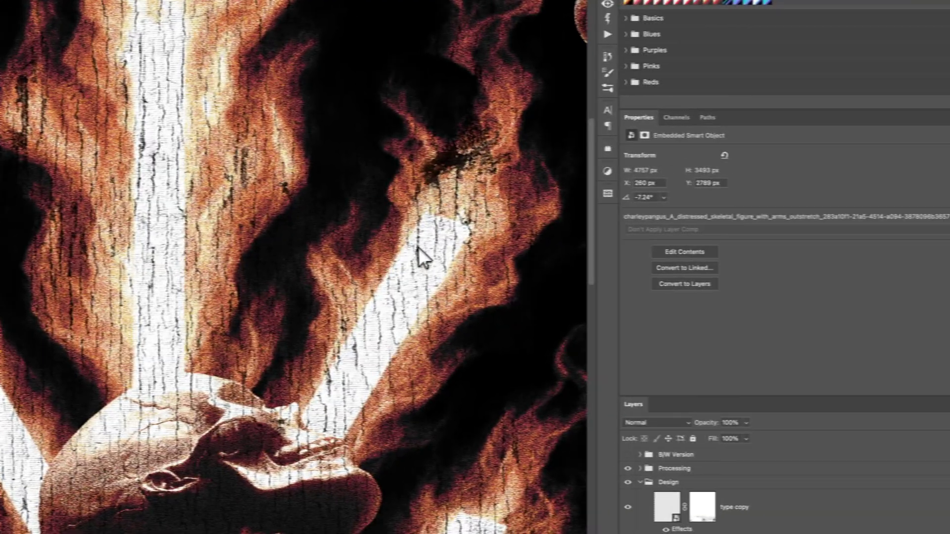
Examine the cracked texture on the beams and flames and the grainy glow around the handwritten lyrics
scroll(413, 251, down, 10)
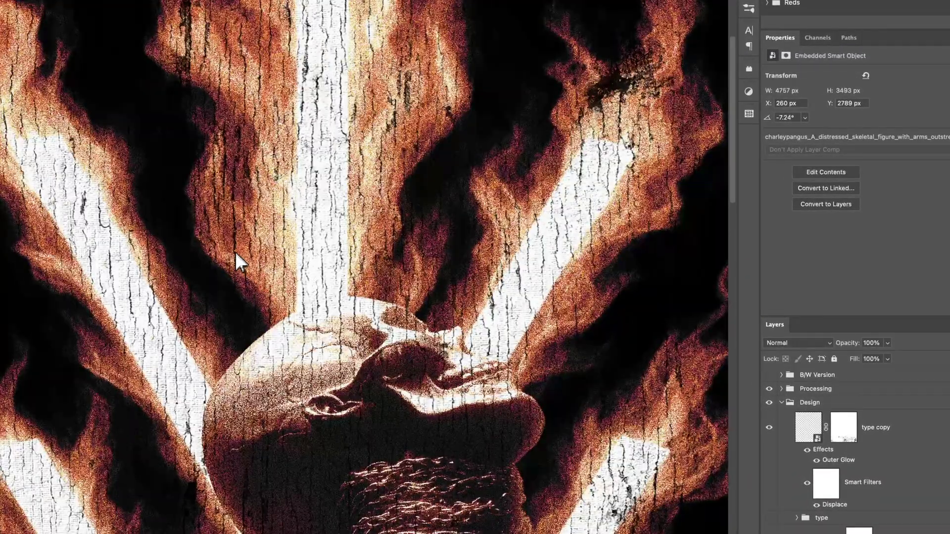
scroll(235, 251, down, 4)
scroll(235, 251, up, 4)
scroll(866, 460, down, 1)
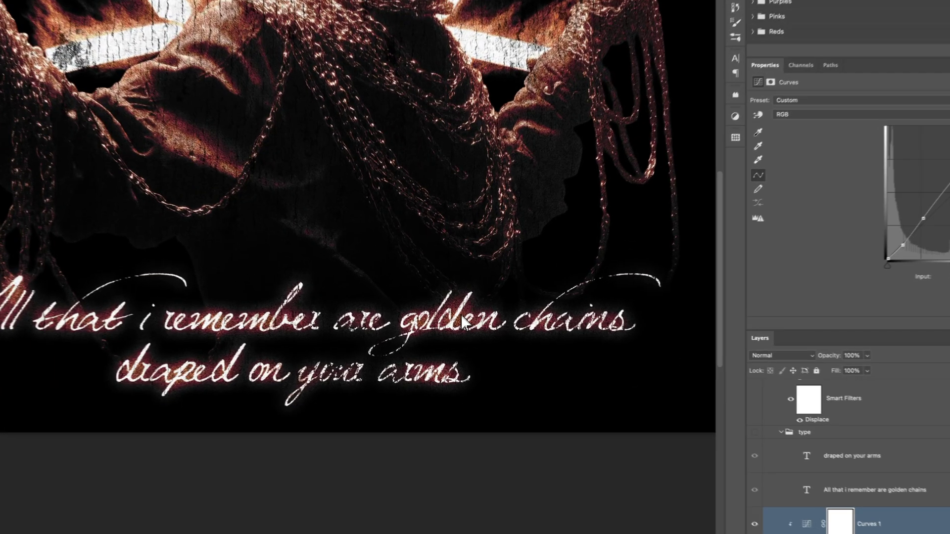
scroll(461, 319, up, 6)
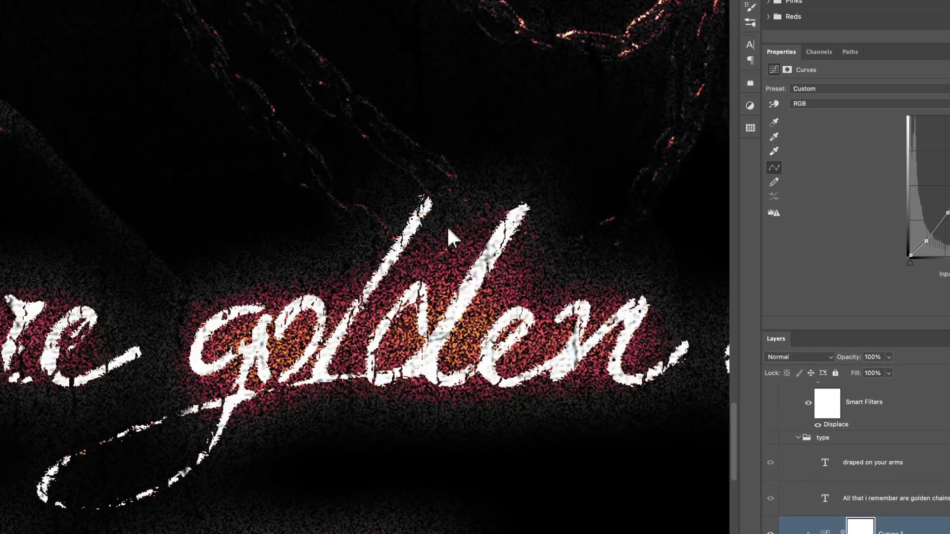
scroll(449, 236, down, 4)
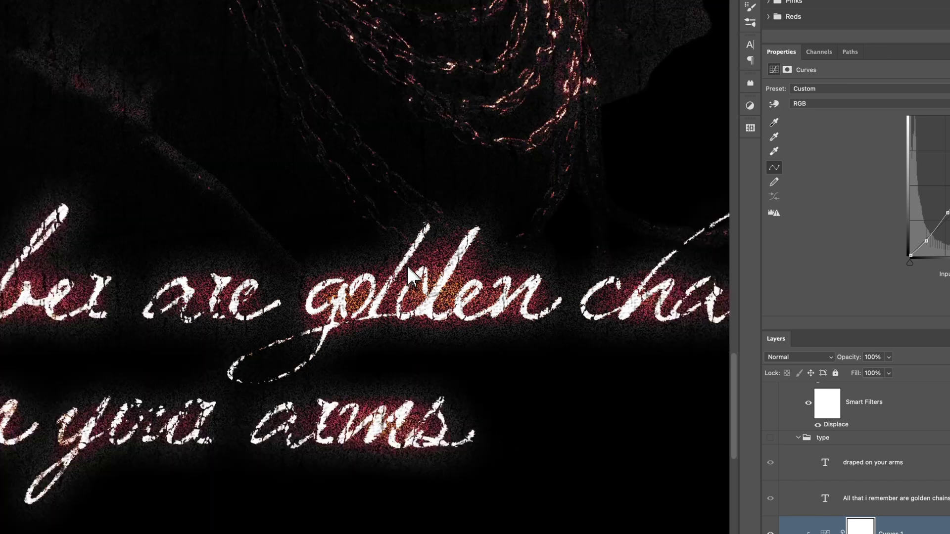
scroll(408, 266, down, 3)
scroll(787, 467, down, 3)
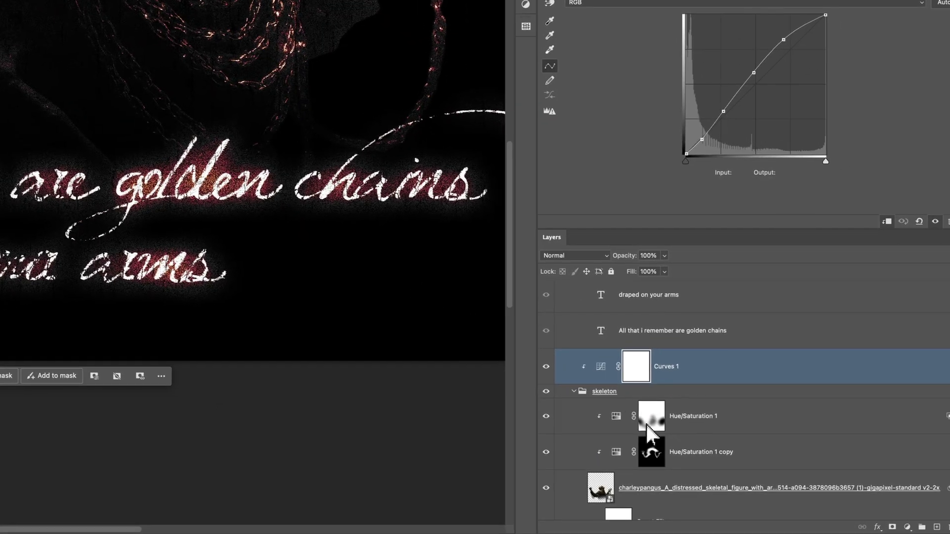
Edit the type copy layer's Outer Glow, setting its opacity to 45% and its size to 32 px
scroll(680, 438, down, 5)
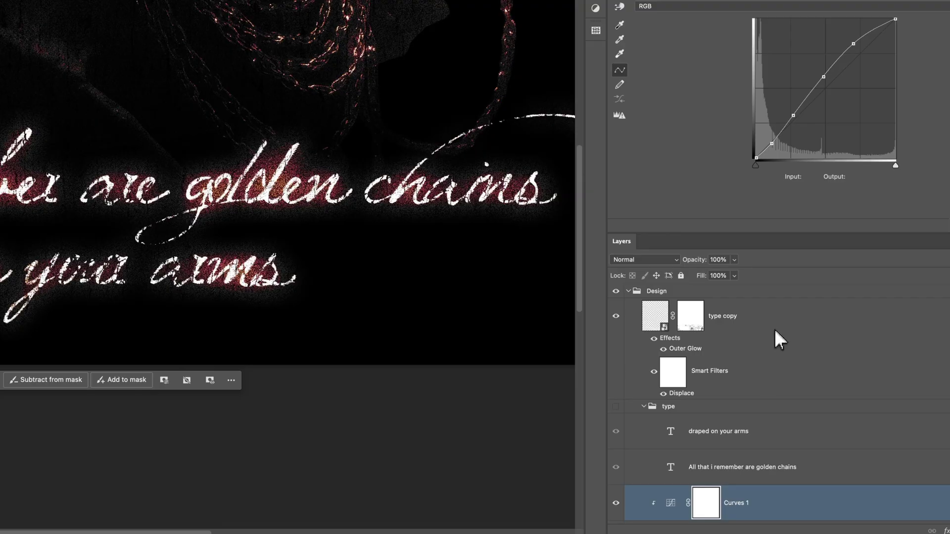
click(762, 323)
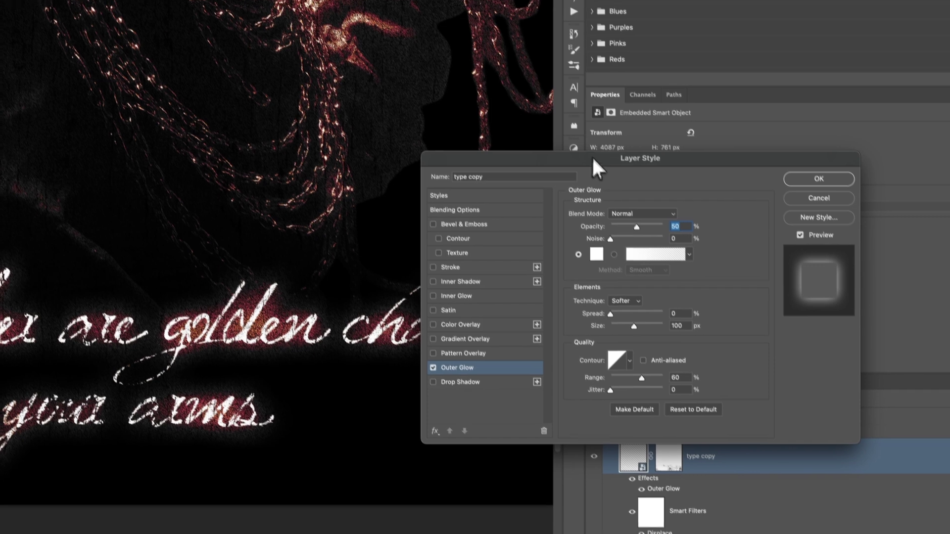
drag(593, 159, 513, 183)
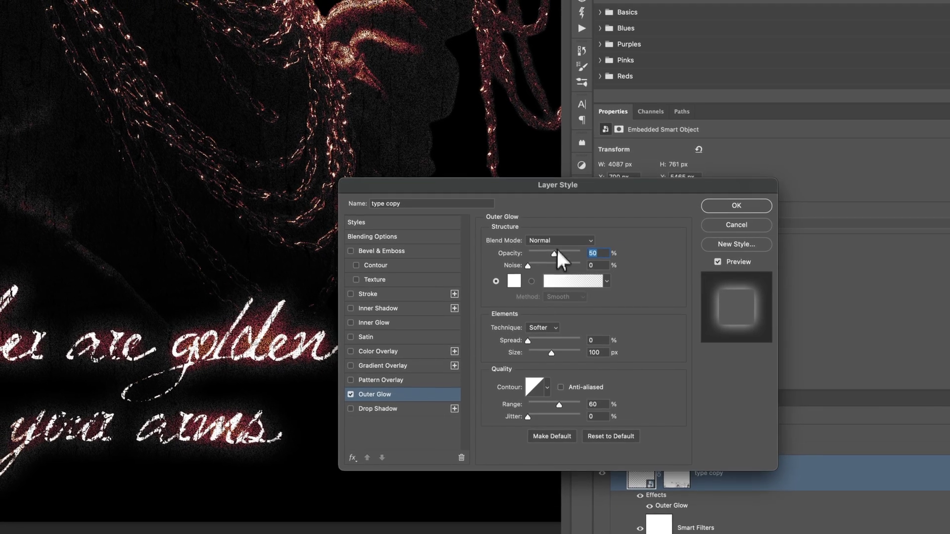
mouse_move(554, 253)
mouse_down()
mouse_move(576, 255)
mouse_move(560, 254)
mouse_up()
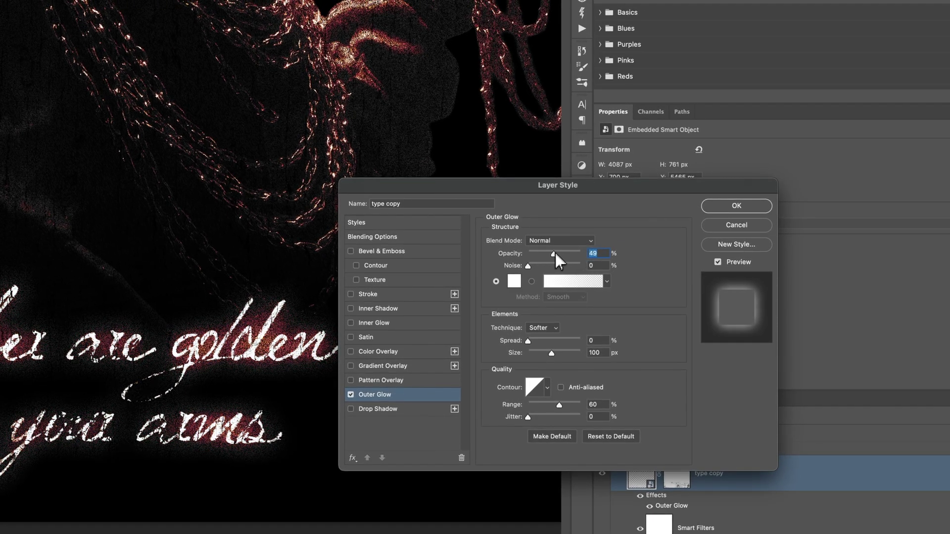
drag(556, 254, 553, 253)
drag(551, 353, 538, 353)
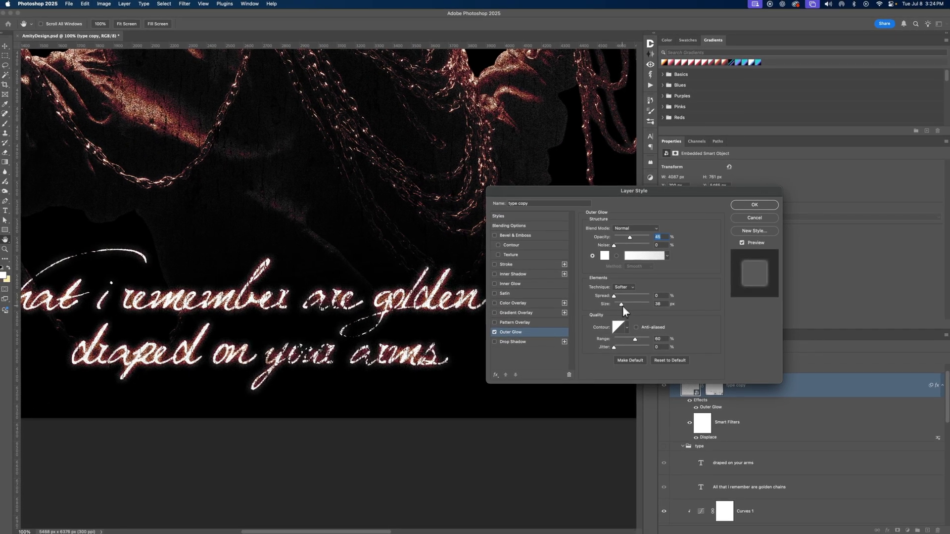
mouse_move(623, 306)
mouse_down()
mouse_move(620, 298)
mouse_move(635, 298)
mouse_move(622, 297)
mouse_up()
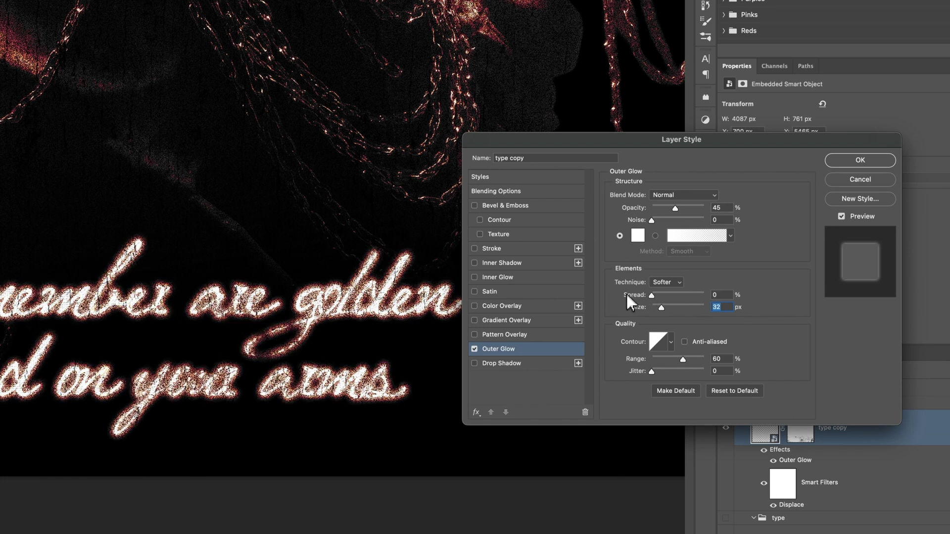
Try noise of about 21% on the lettering's Outer Glow and fine-tune the glow's opacity
click(626, 295)
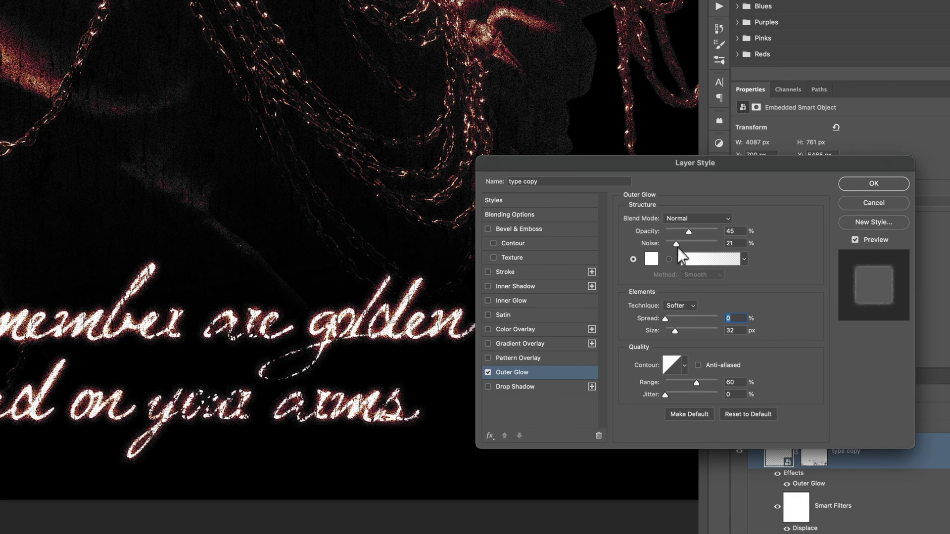
drag(692, 246, 697, 248)
key(shift+Tab)
mouse_move(689, 232)
mouse_down()
mouse_move(698, 231)
mouse_move(688, 232)
mouse_up()
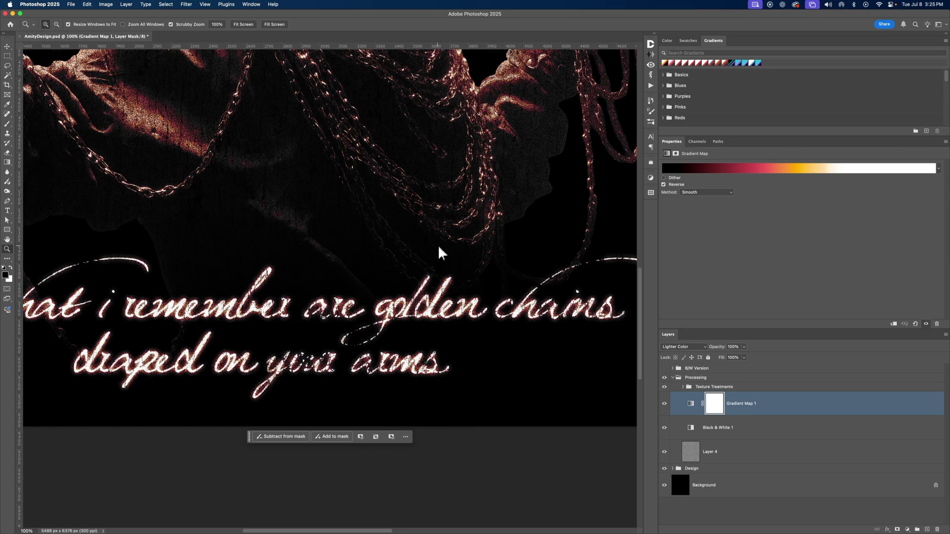
Collapse the Processing group and hide the Design group, leaving only the black background on the canvas
alt+click(375, 220)
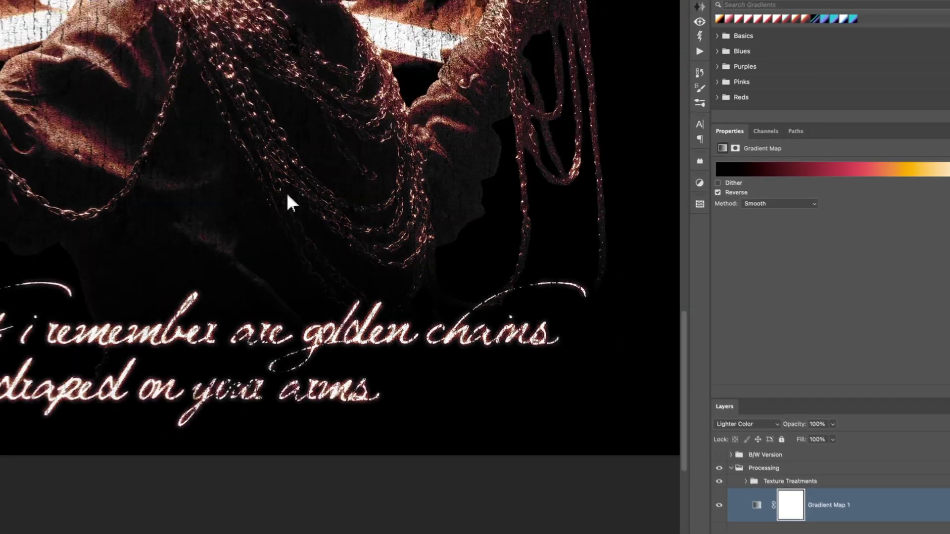
drag(359, 185, 387, 307)
click(356, 203)
drag(262, 56, 274, 259)
alt+click(273, 260)
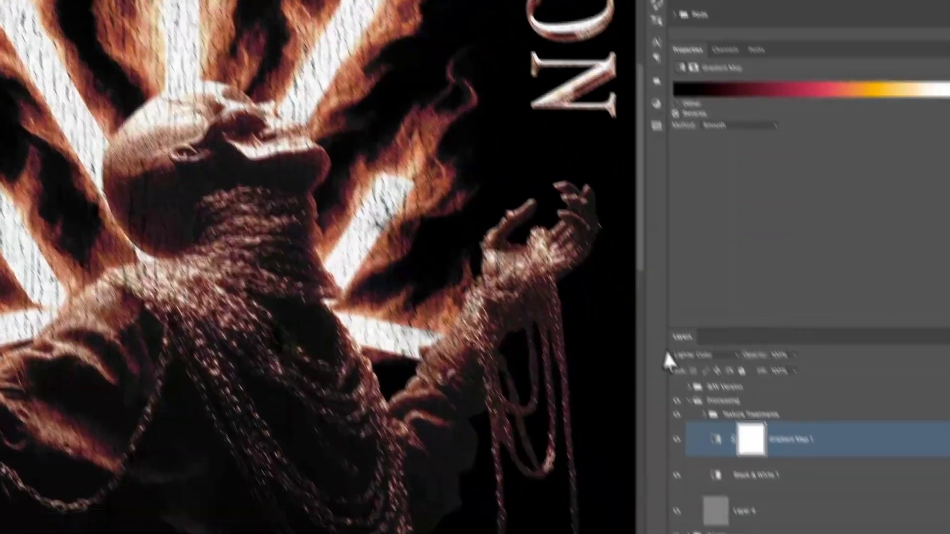
click(739, 481)
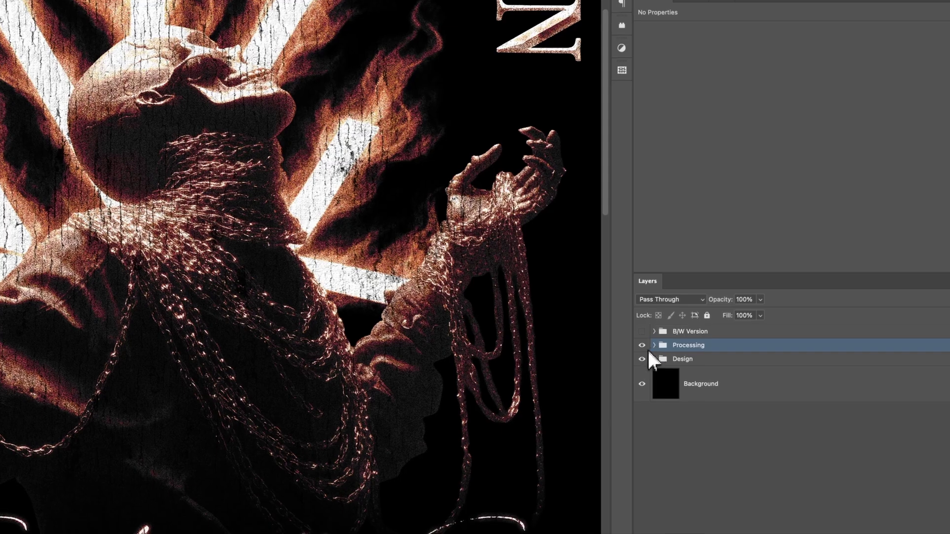
click(642, 358)
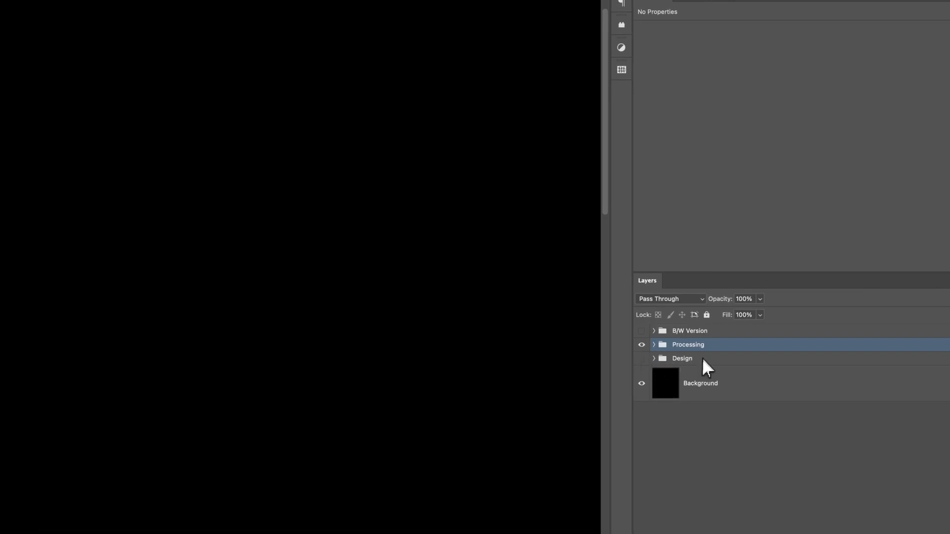
Draw a white circle about 1758 px in diameter above the Design group and centre it on the canvas
click(704, 358)
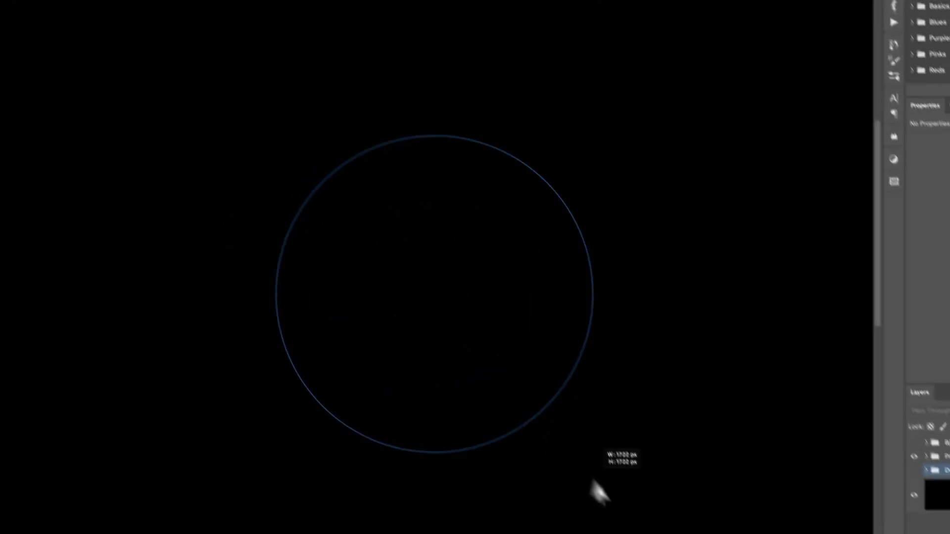
drag(592, 480, 598, 484)
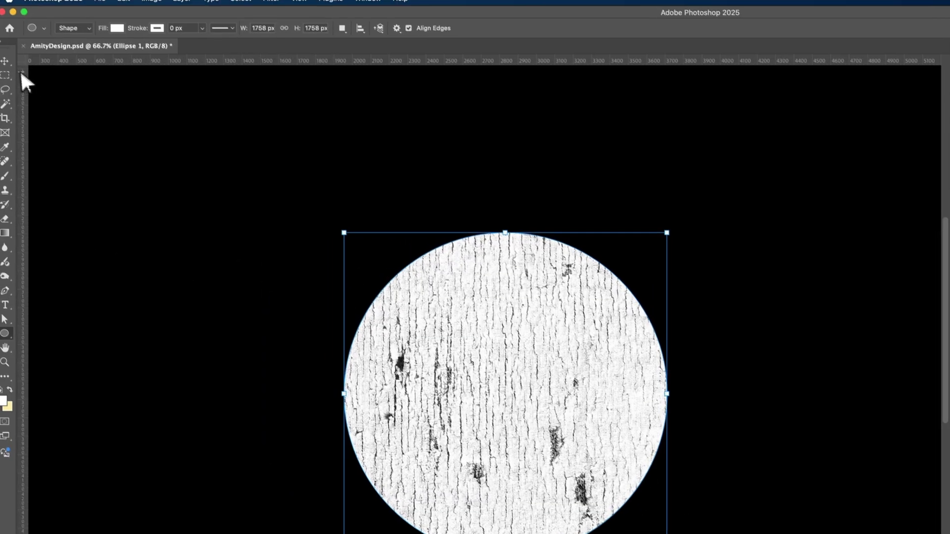
click(11, 82)
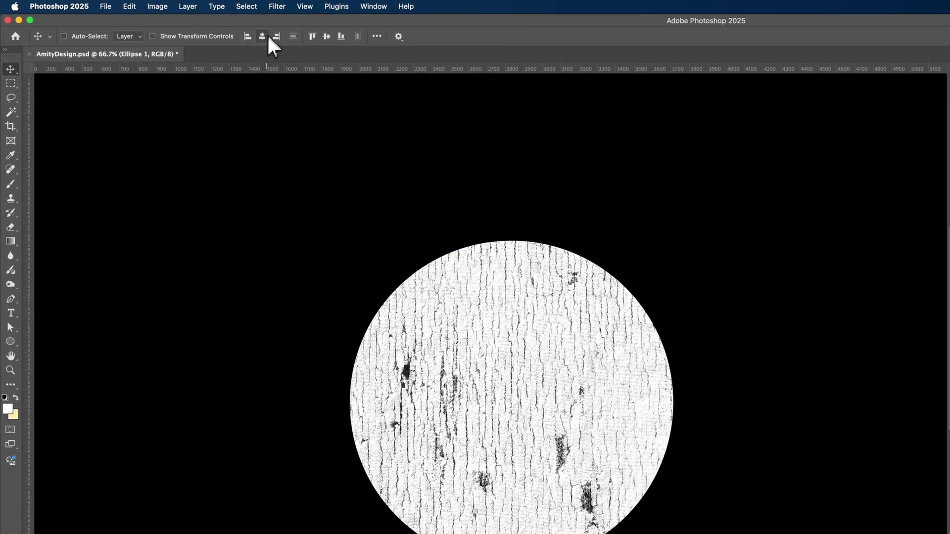
click(263, 36)
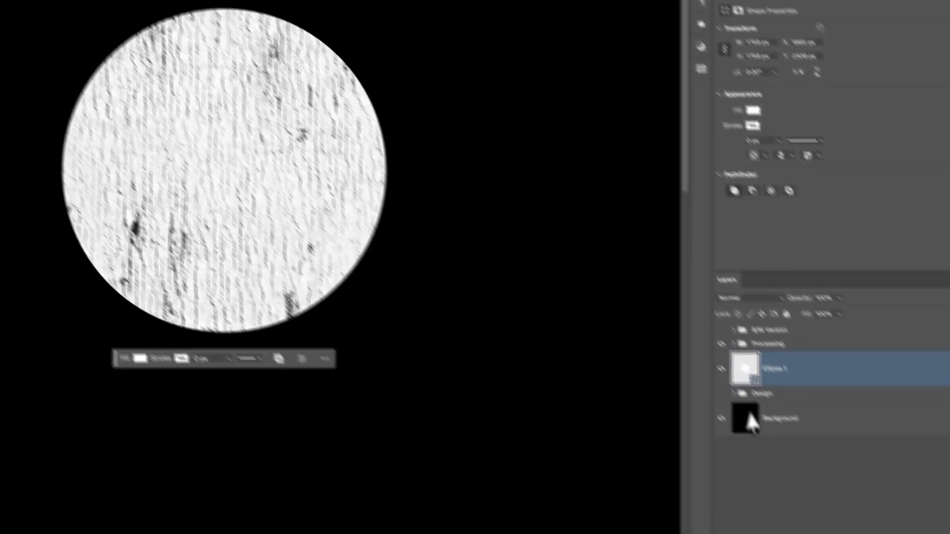
Hide the Texture Treatments group inside Processing and collapse Processing again
click(853, 452)
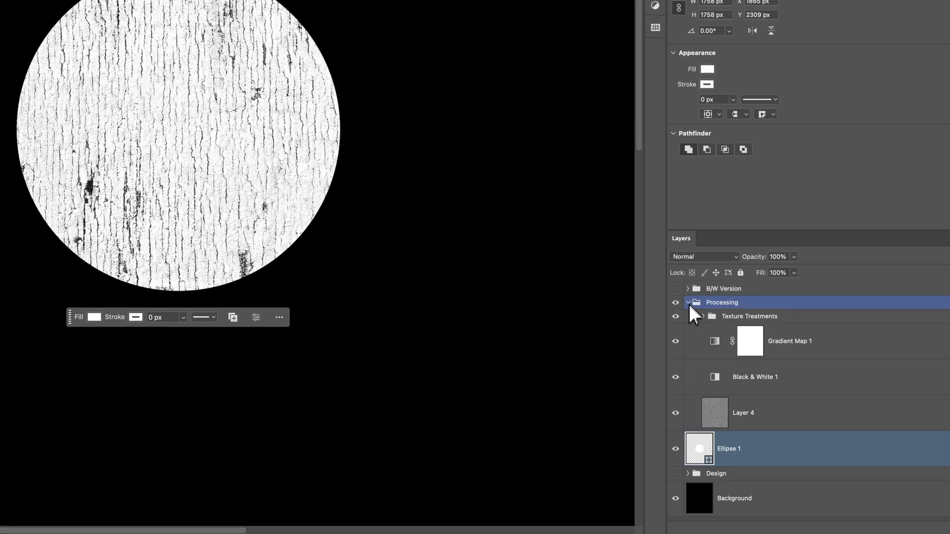
click(674, 315)
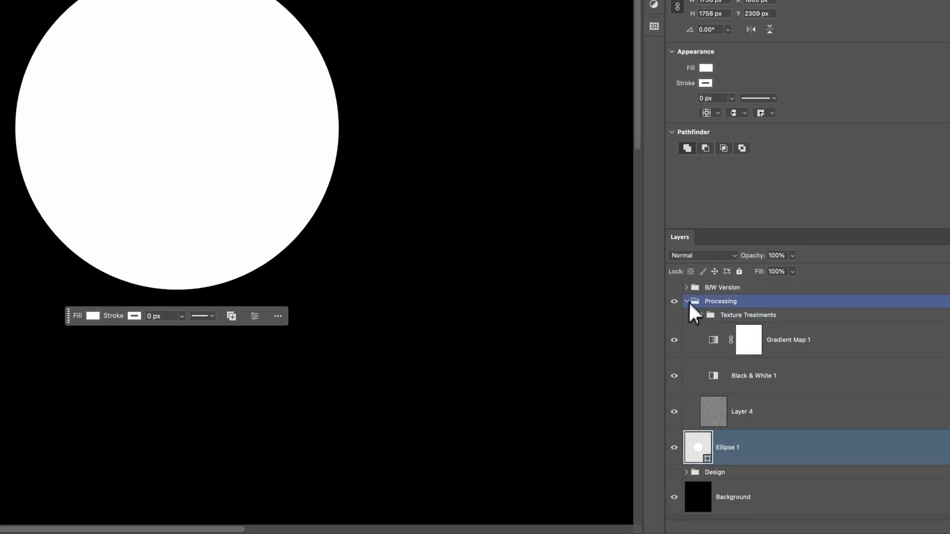
click(686, 302)
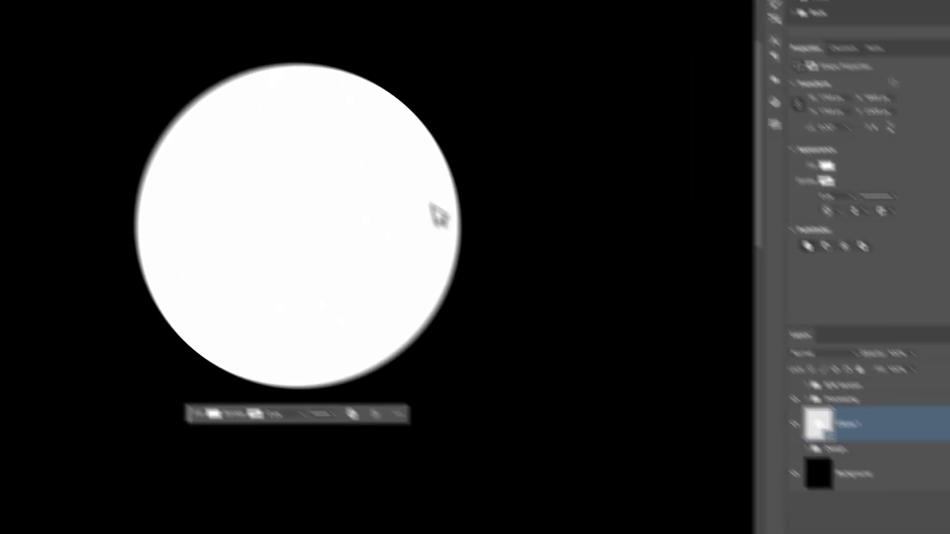
click(278, 5)
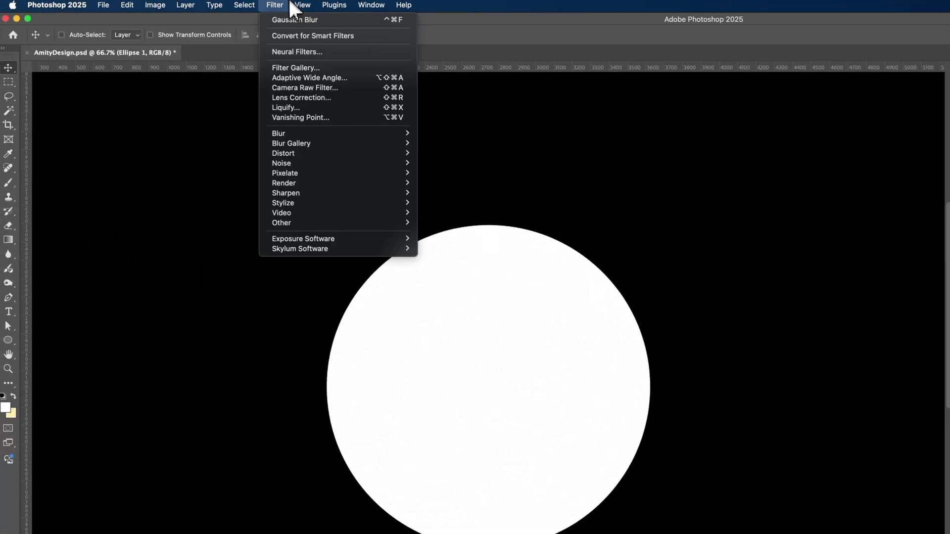
mouse_move(308, 185)
click(251, 219)
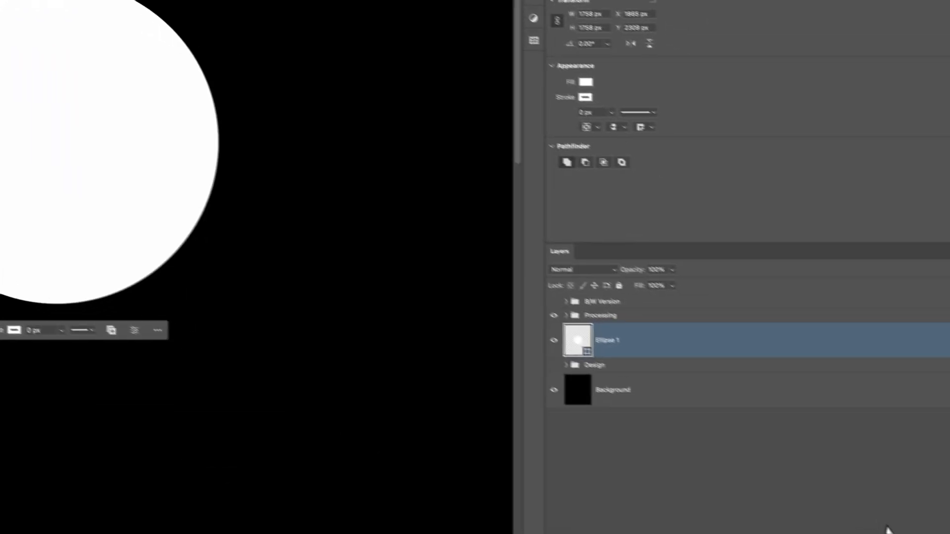
Try an Outer Glow on the circle with 73% opacity, 22% spread and 142 px size
click(862, 528)
click(884, 517)
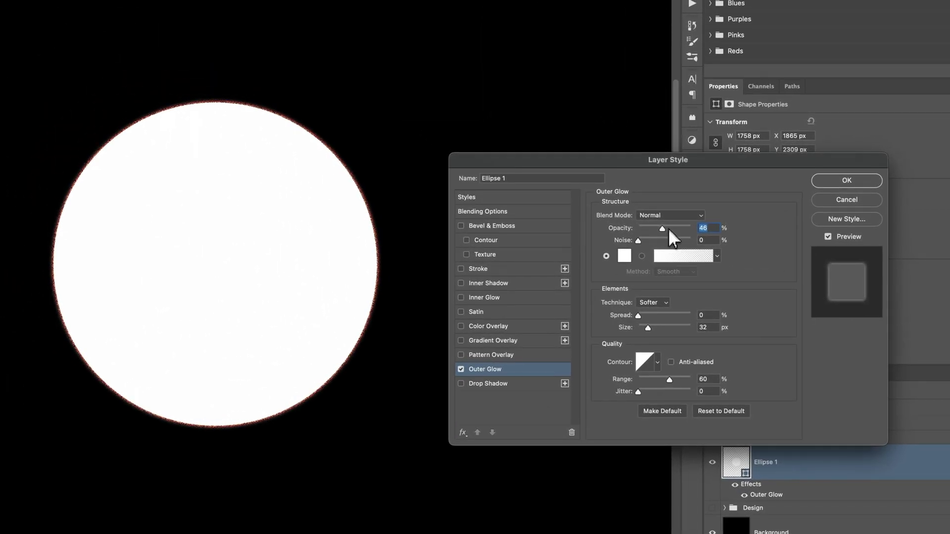
drag(667, 228, 626, 238)
mouse_move(648, 315)
mouse_down()
mouse_move(660, 313)
mouse_move(650, 317)
mouse_up()
drag(648, 327, 671, 334)
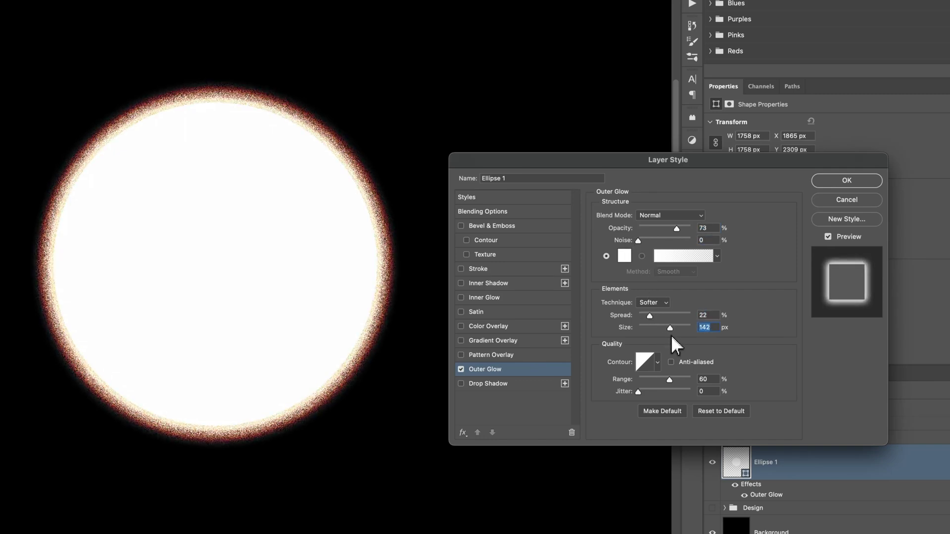
Test dark grey #3e3e3e and lighter colours for the circle's glow, and cancel the layer style
click(624, 256)
drag(609, 257, 567, 296)
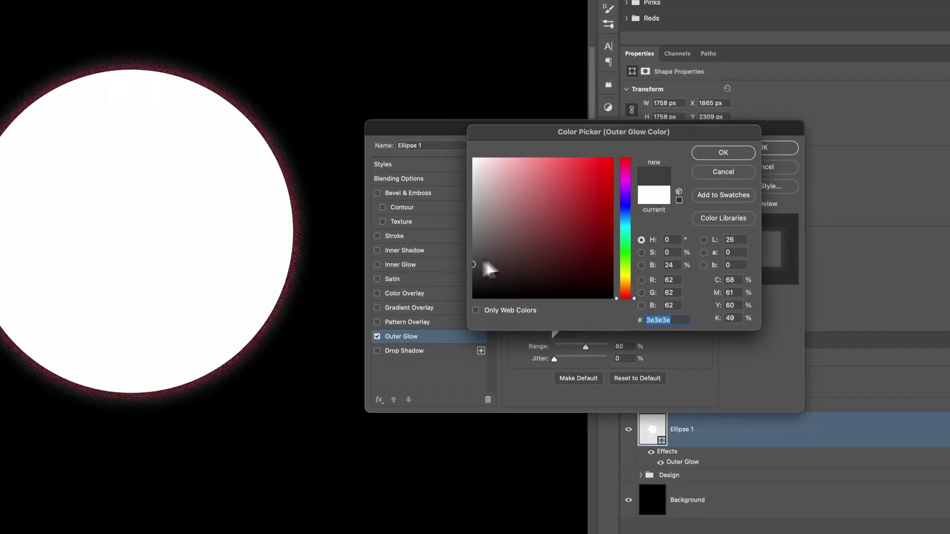
drag(483, 263, 411, 126)
click(726, 155)
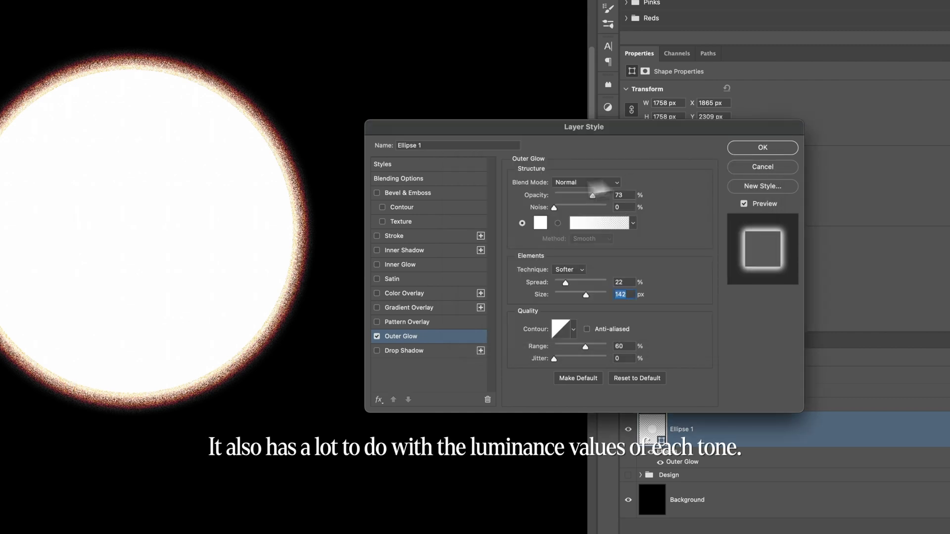
click(740, 170)
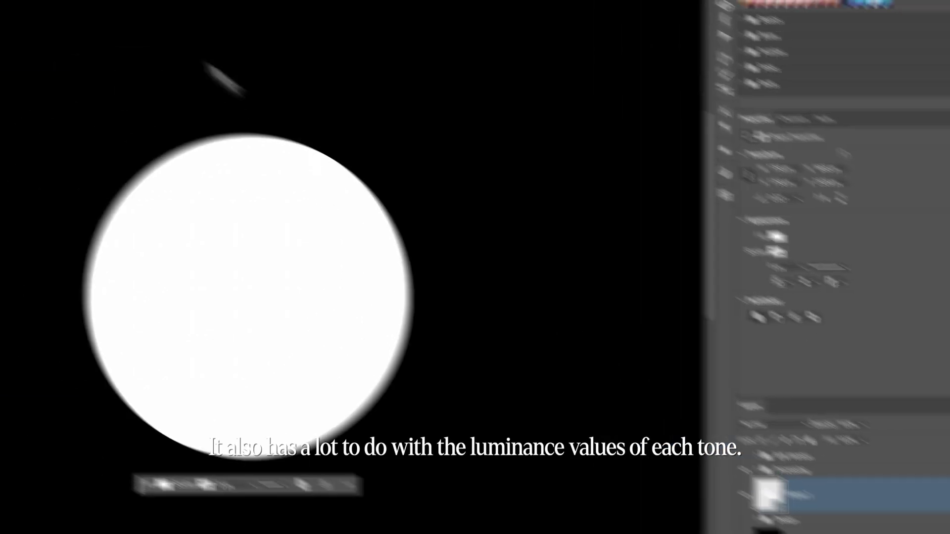
Try a Gaussian Blur with a radius of about 97.2 pixels on the rasterized circle and cancel it
click(196, 6)
mouse_move(213, 135)
click(394, 181)
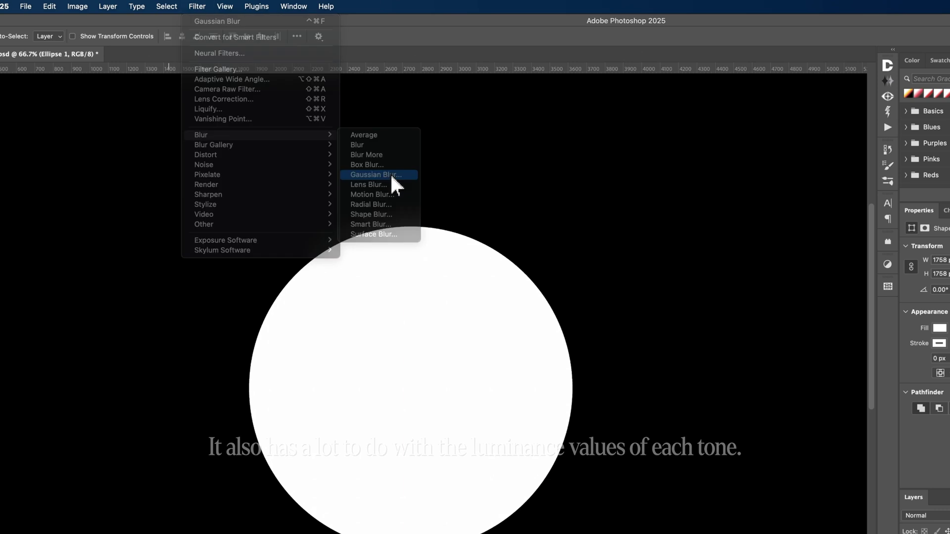
click(598, 303)
drag(642, 351, 676, 354)
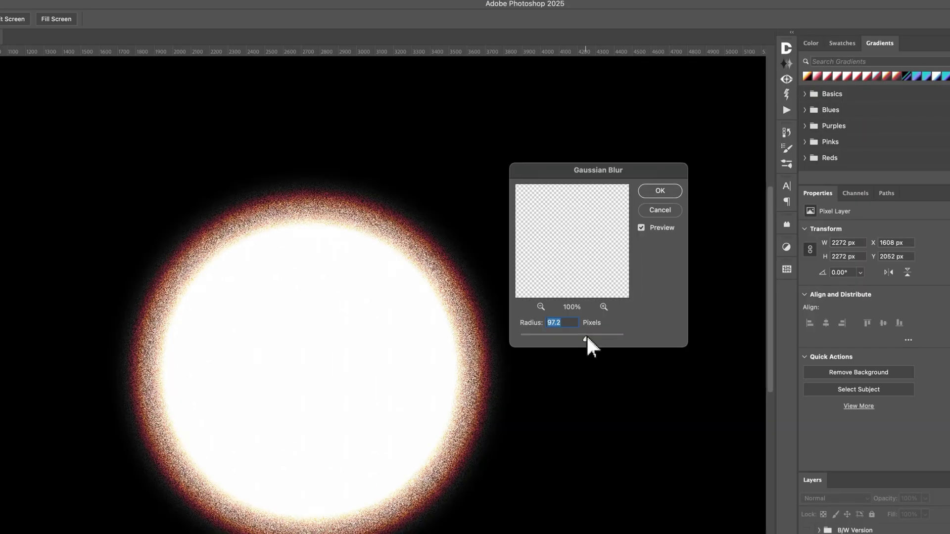
click(660, 210)
Rasterize the white circle and apply a Motion Blur at a 60° angle with a distance of 1000 pixels
click(185, 6)
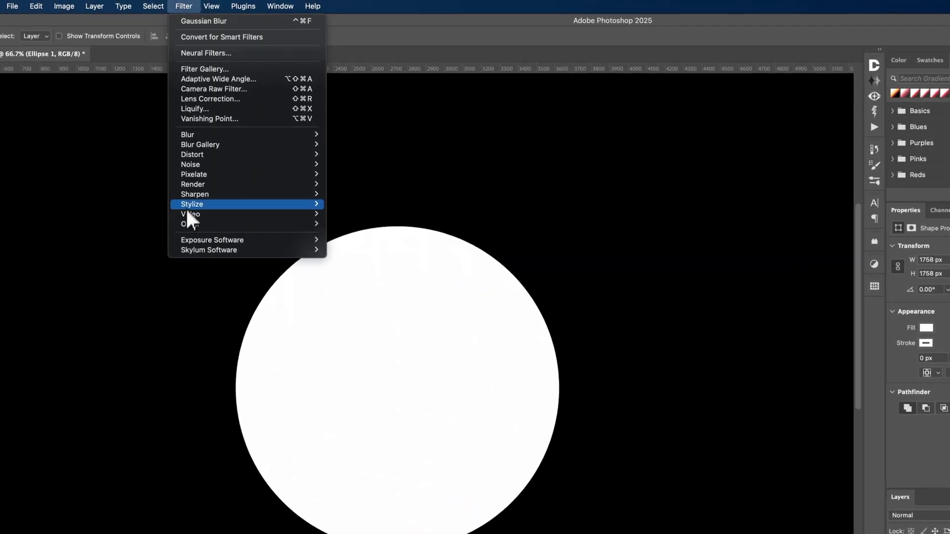
mouse_move(210, 158)
mouse_move(213, 136)
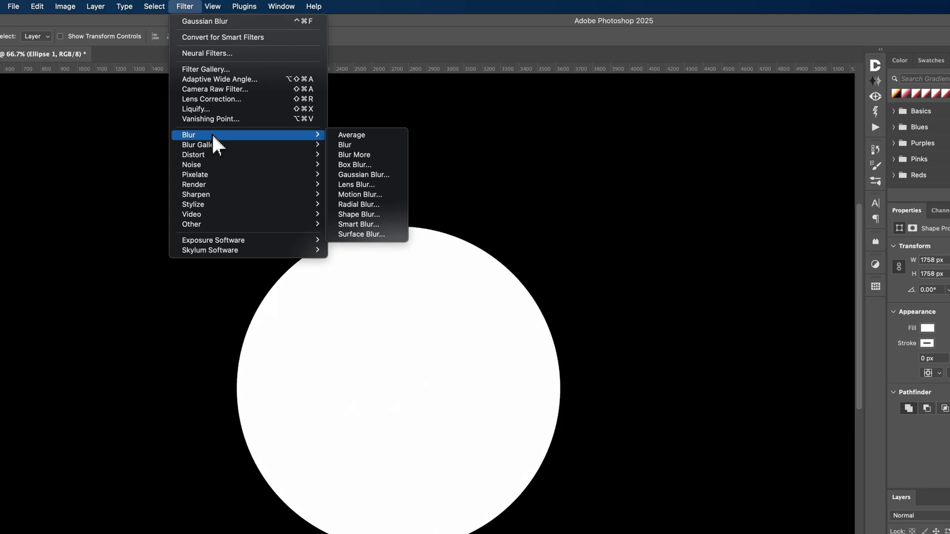
click(376, 194)
click(603, 298)
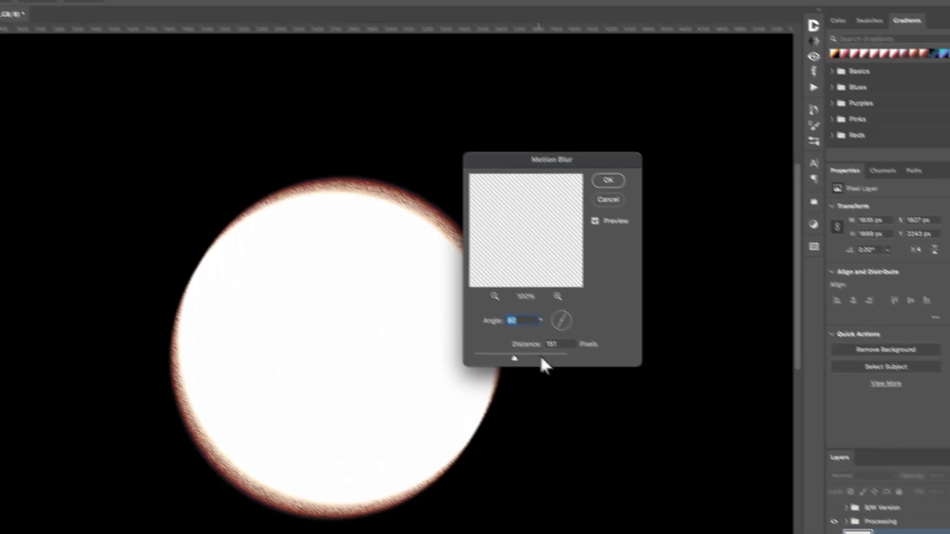
drag(600, 395, 611, 397)
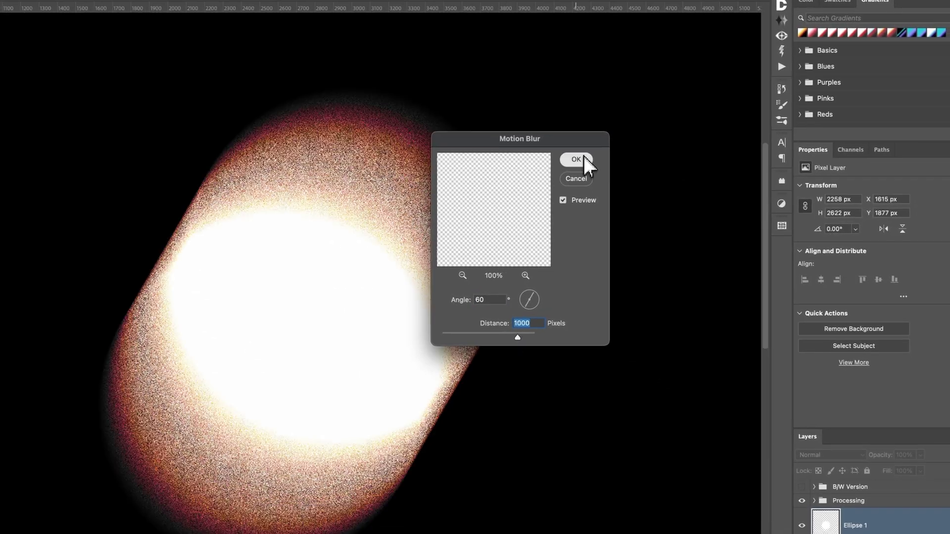
click(576, 159)
Expand the Processing group and toggle Gradient Map 1 off and on to compare its effect on the blurred circle
click(831, 500)
click(814, 501)
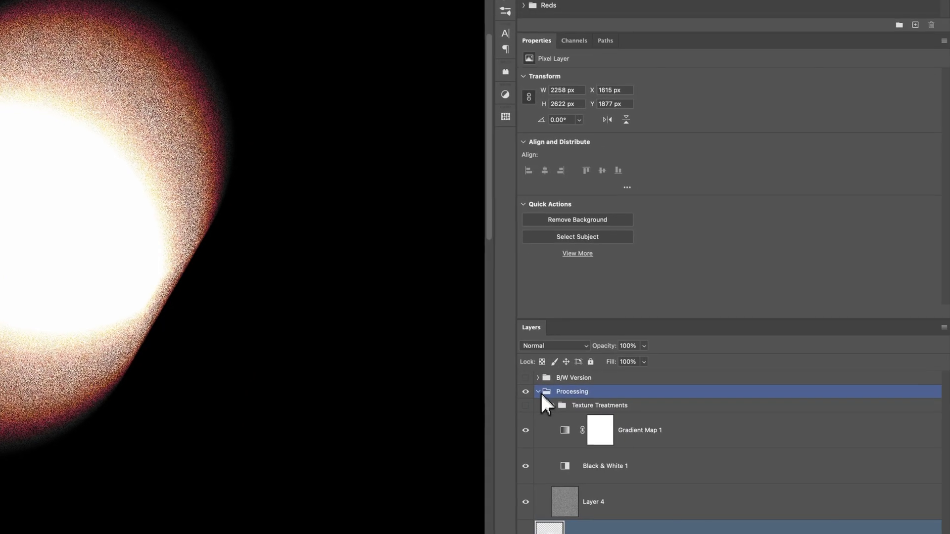
click(576, 421)
click(525, 431)
click(525, 431)
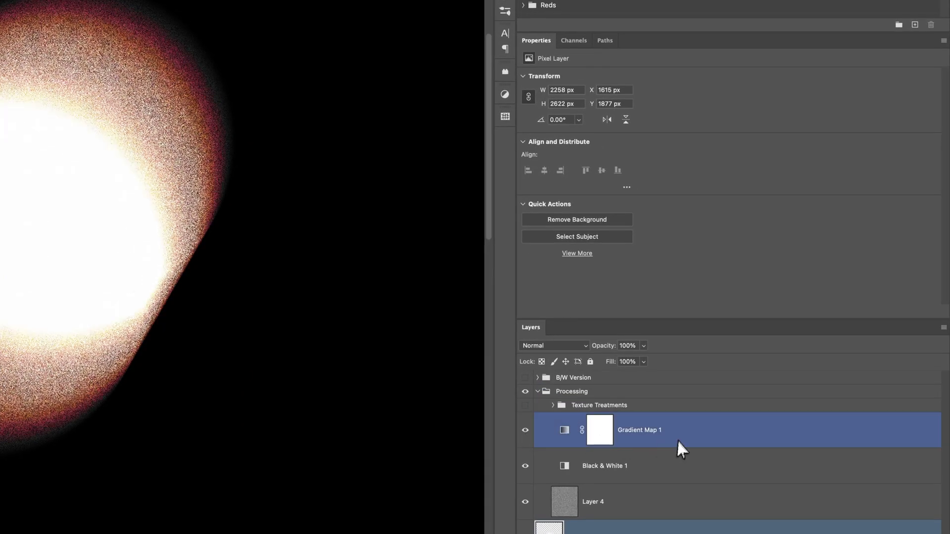
Preview other blend modes for Gradient Map 1, keep Lighter Color, and check the layer's visibility effect again
click(676, 440)
click(530, 349)
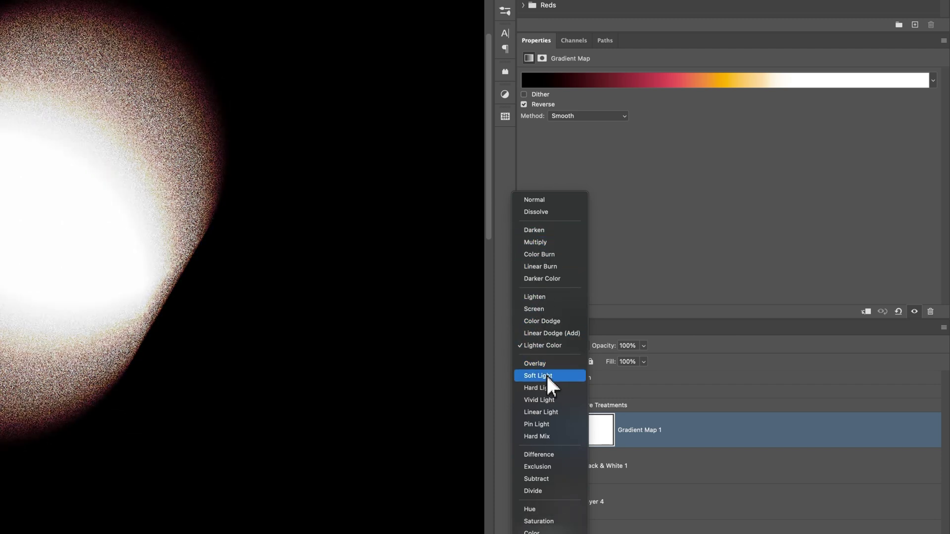
click(722, 399)
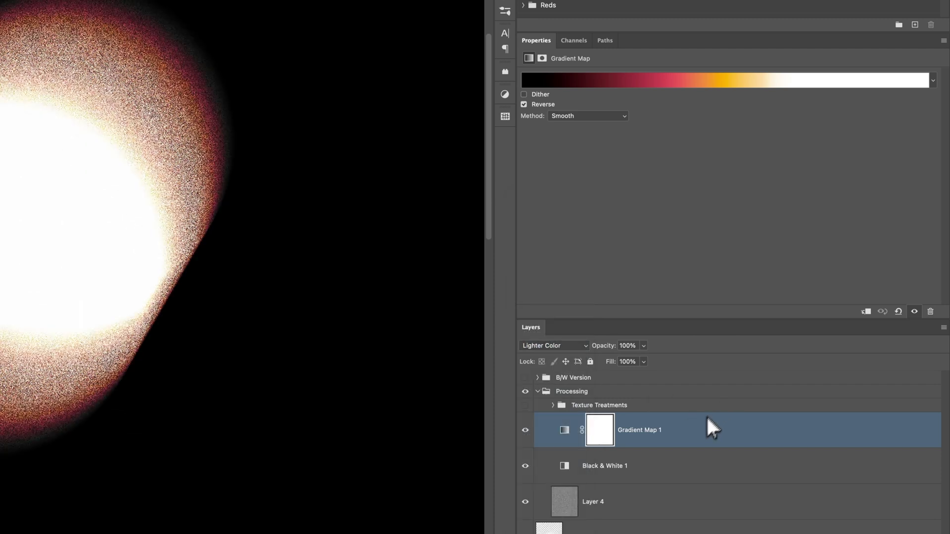
click(523, 429)
click(523, 430)
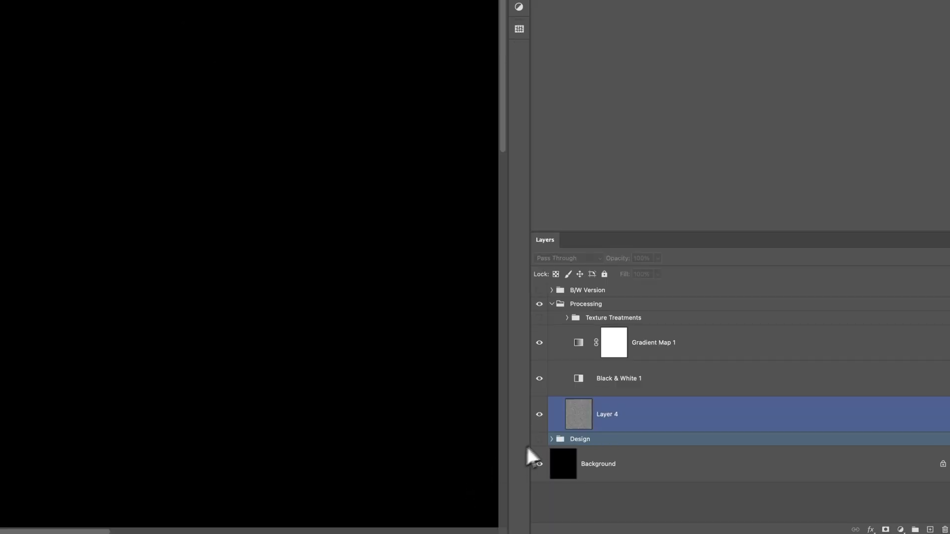
With the Design group shown again, duplicate the Black & White 1 adjustment and hide the original
click(539, 439)
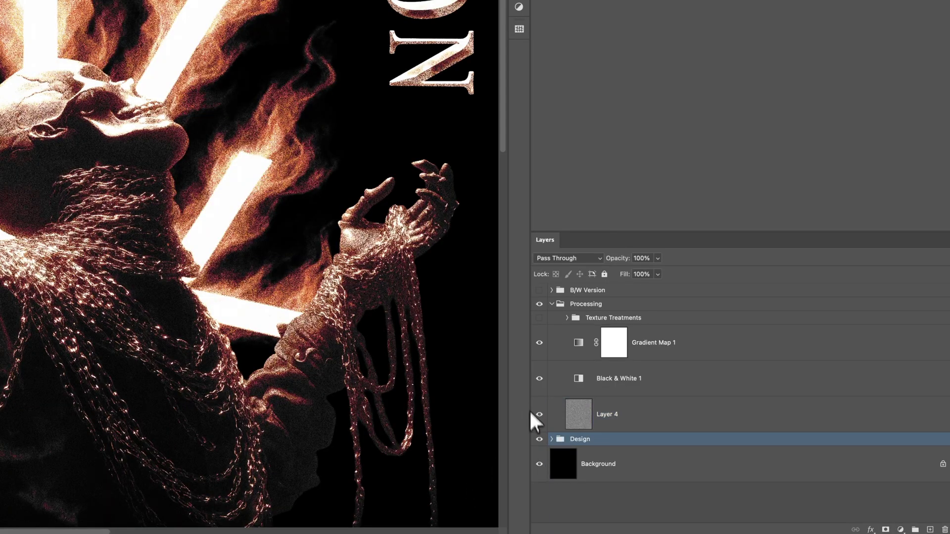
click(714, 382)
key(super+j)
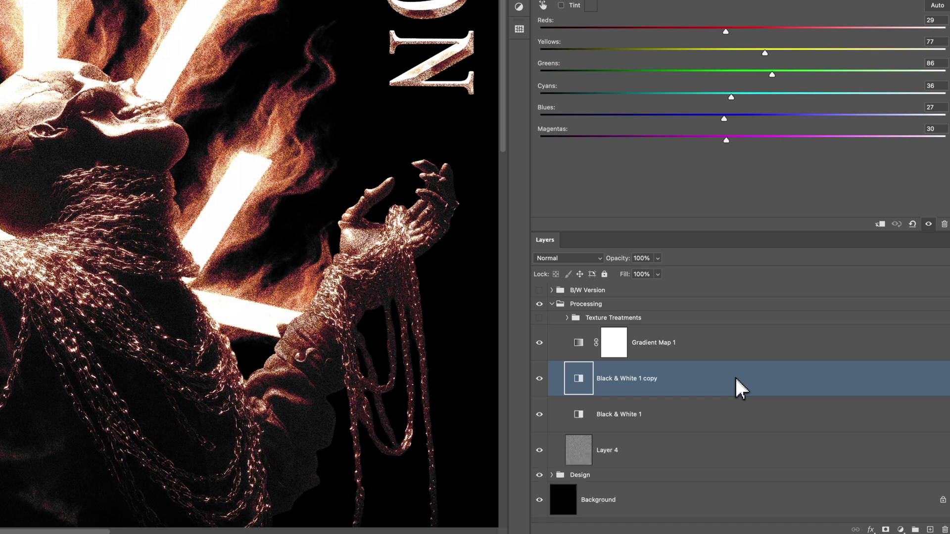
click(540, 415)
Rename Layer 4 to noise, and toggle Black & White 1 copy off and on to compare its effect
click(633, 452)
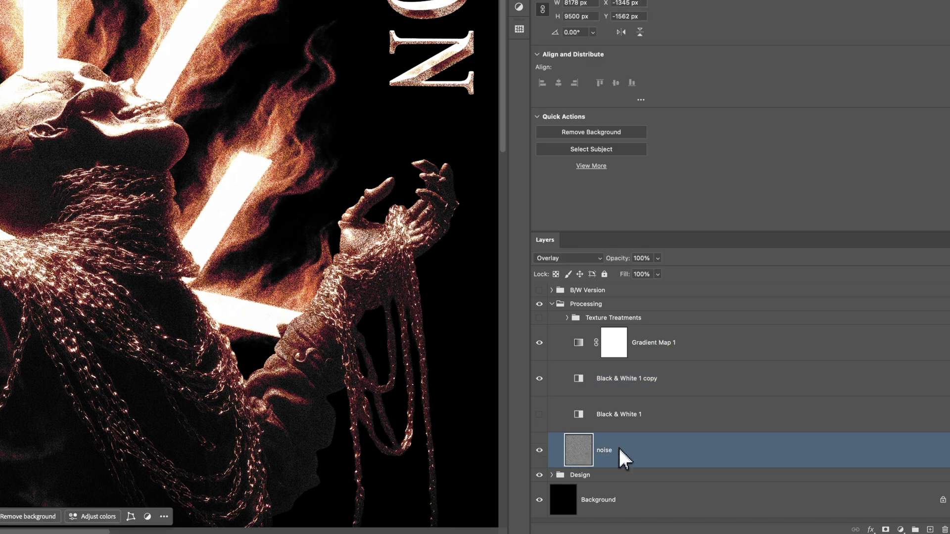
click(603, 391)
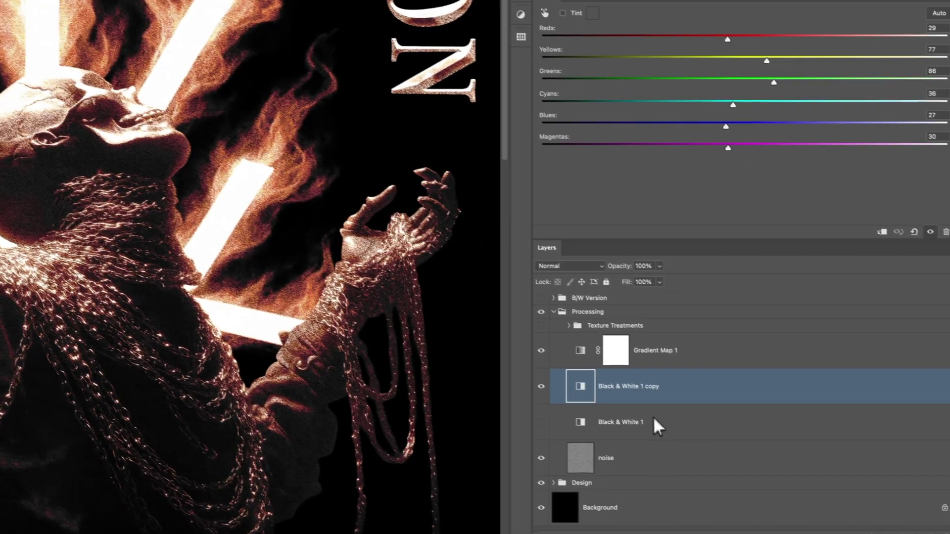
click(654, 420)
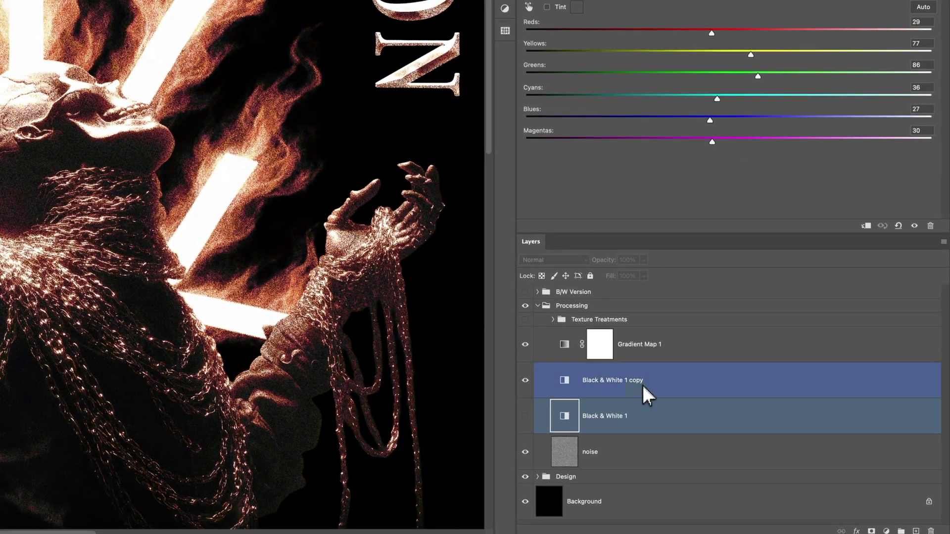
click(642, 383)
click(527, 379)
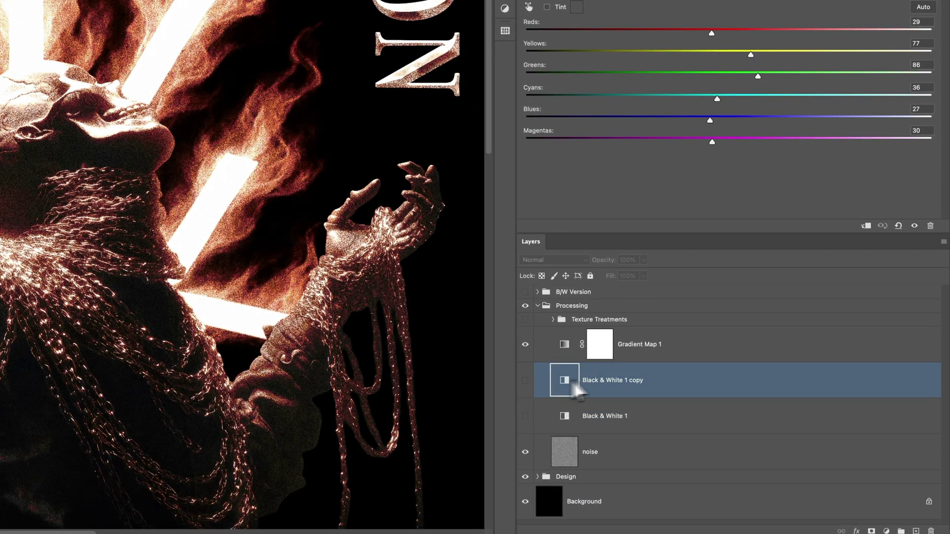
click(524, 380)
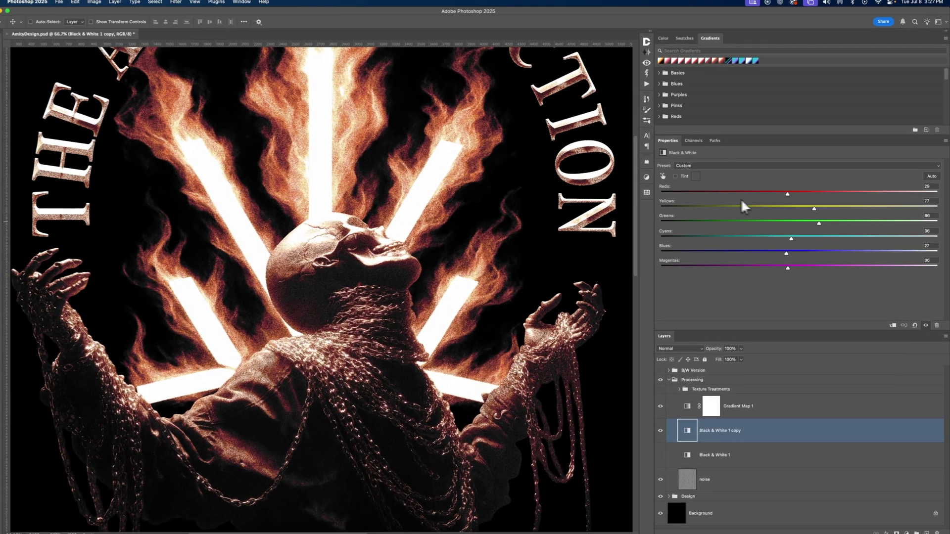
Test darker Reds values such as -35 on Black & White 1 copy and settle on Reds 26
super+click(590, 451)
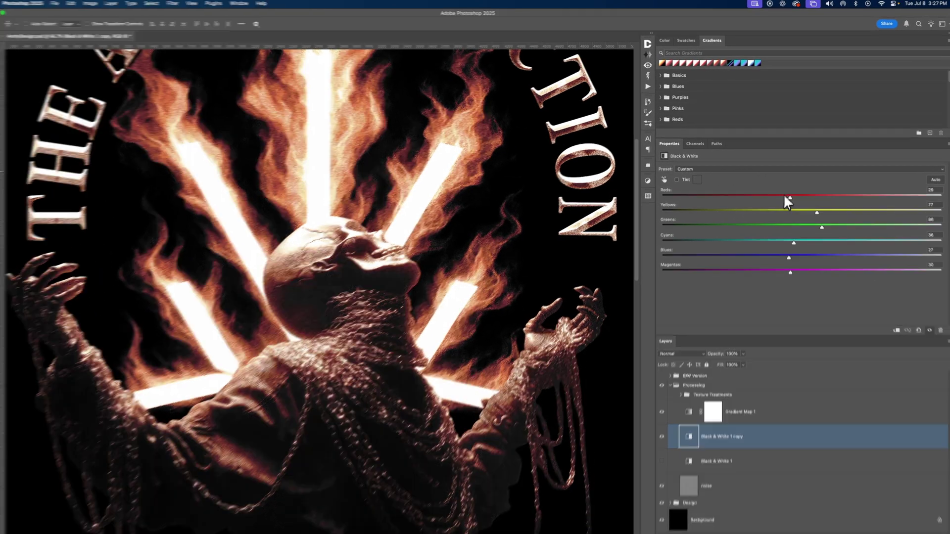
drag(786, 194, 738, 195)
drag(715, 260, 745, 263)
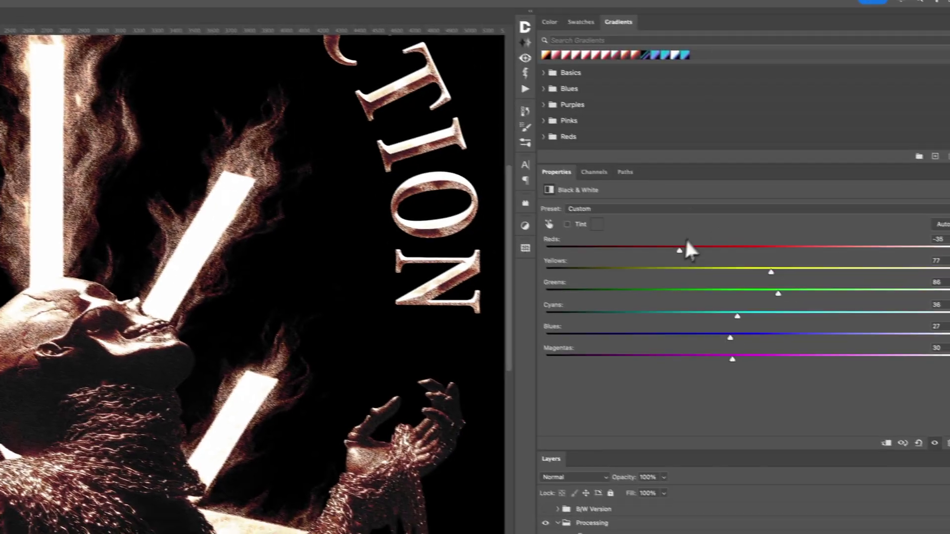
drag(686, 242, 710, 243)
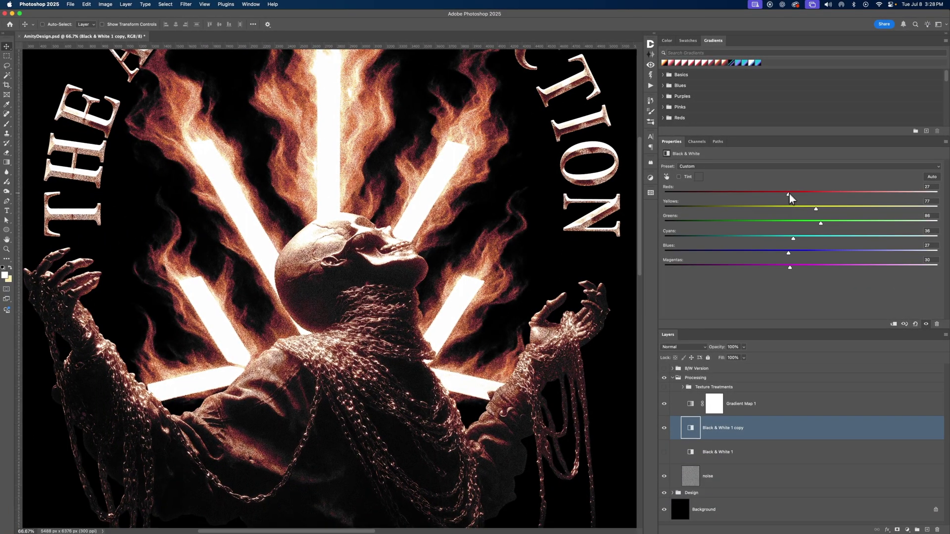
mouse_move(788, 194)
mouse_down()
mouse_move(779, 194)
mouse_move(797, 195)
mouse_move(789, 195)
mouse_up()
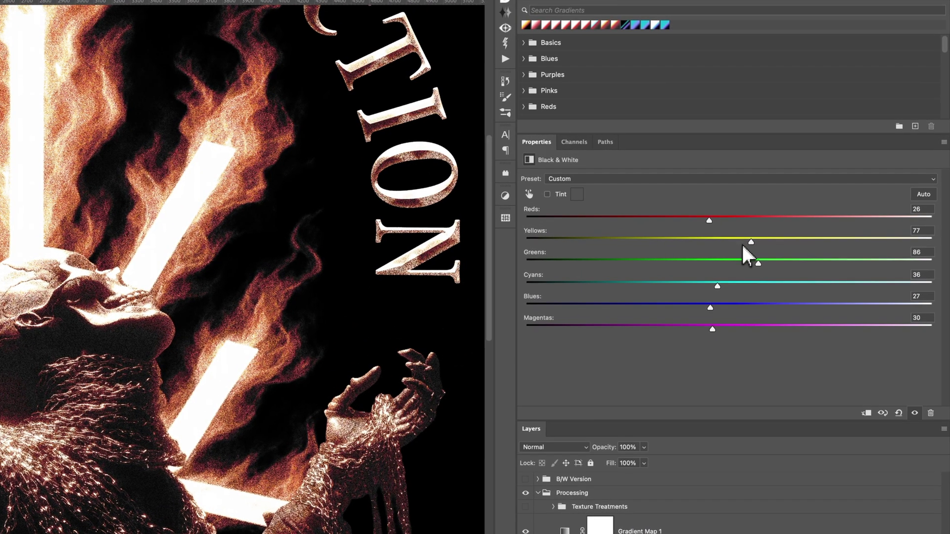
Adjust Black & White 1 copy to Yellows 53, Greens 180, Cyans 33, Blues 37 and Magentas -6
mouse_move(743, 245)
mouse_down()
mouse_move(706, 245)
mouse_move(757, 242)
mouse_up()
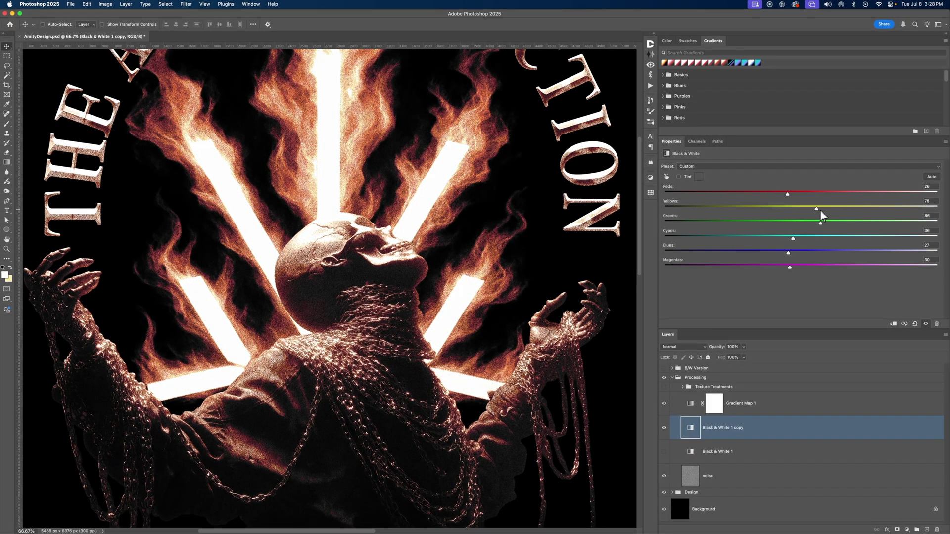
drag(820, 211, 787, 210)
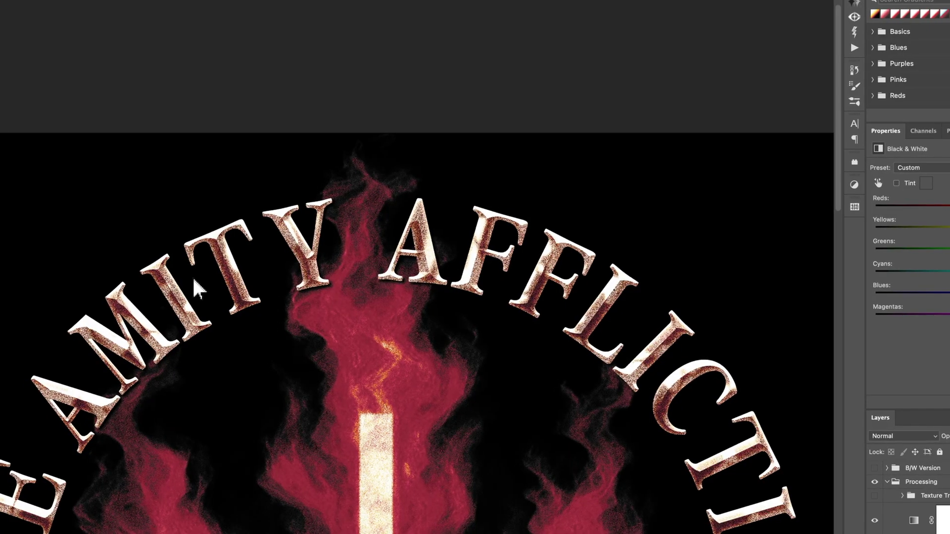
scroll(198, 288, down, 6)
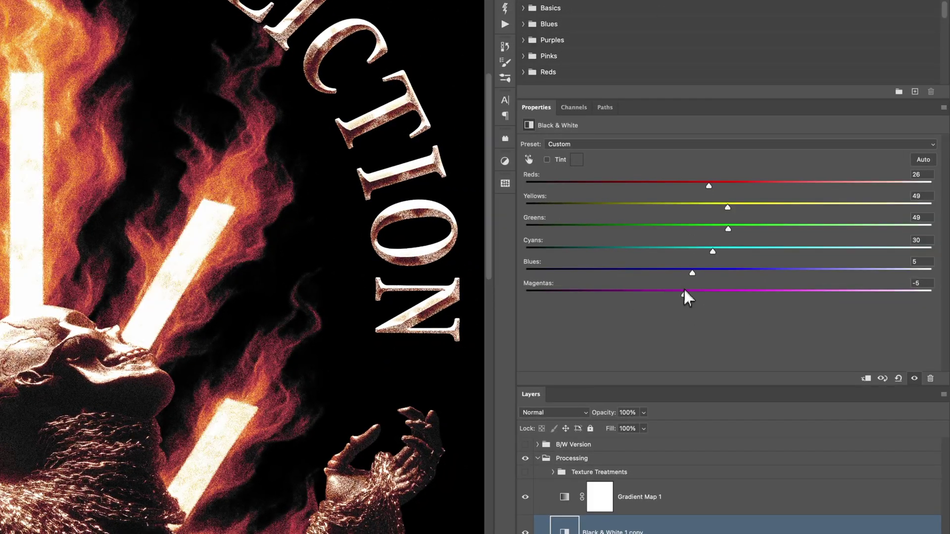
drag(684, 291, 635, 259)
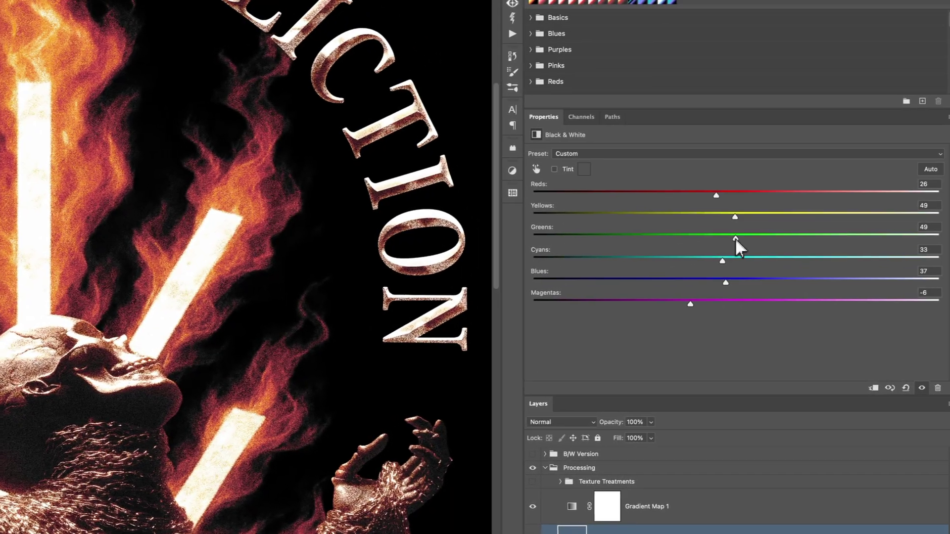
drag(729, 227, 642, 228)
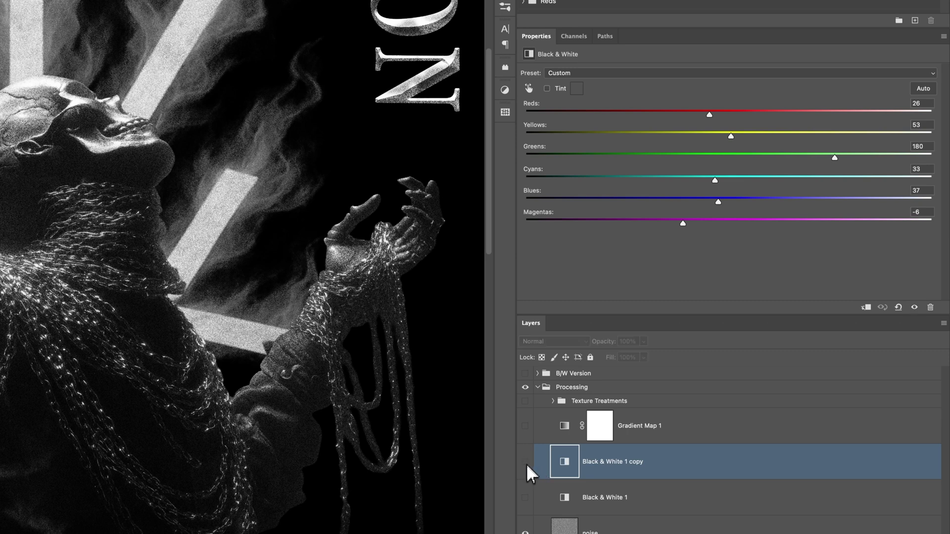
Compare the artwork without the colour adjustments, and set Greens to -20 and Blues to -200 on Black & White 1 copy
click(525, 462)
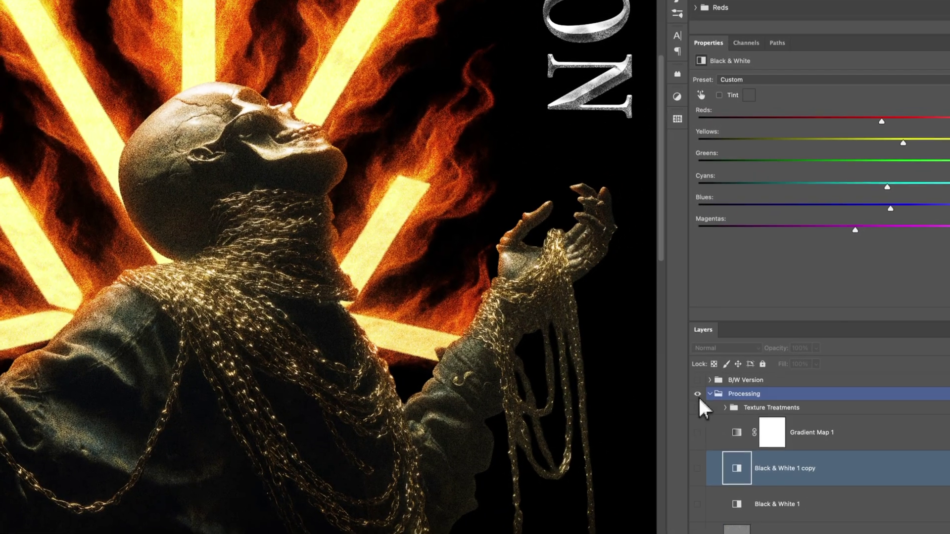
click(697, 394)
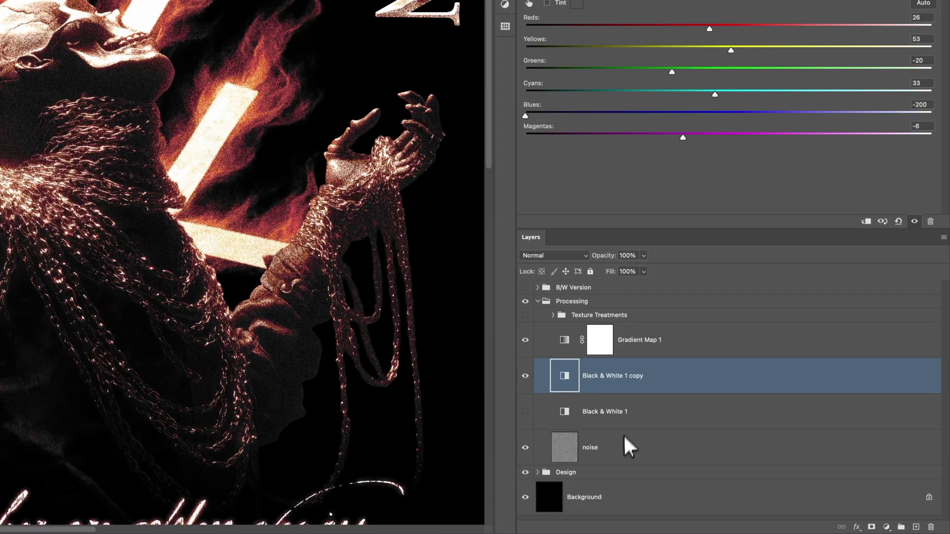
Create a new layer above Texture Treatments in the Processing group and fill it with mid grey
click(620, 442)
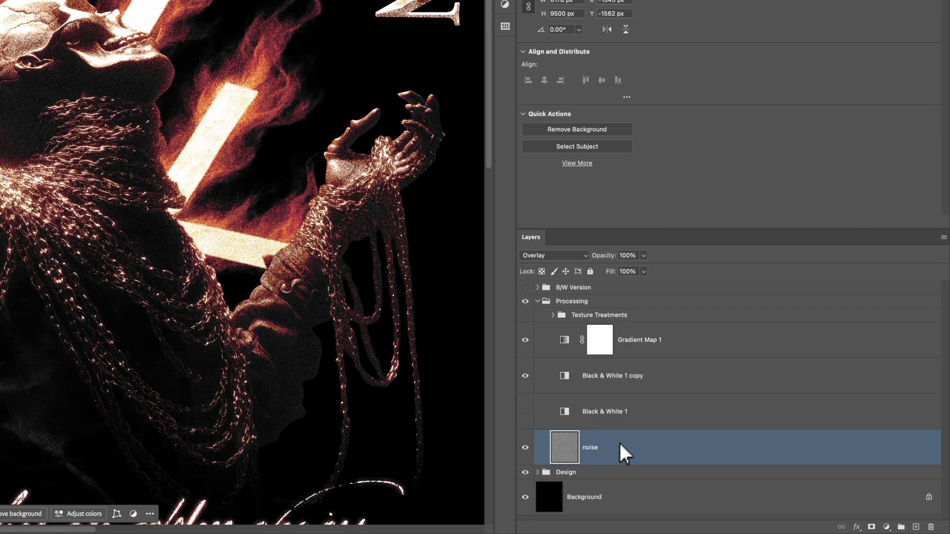
click(578, 316)
click(916, 527)
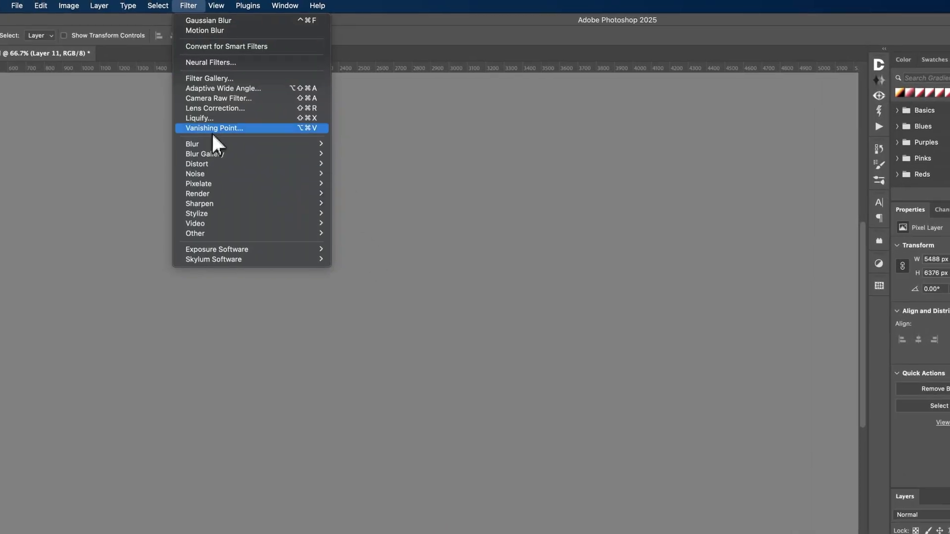
Add 14.21% monochromatic Gaussian noise to the grey layer and set its blend mode to Overlay
mouse_move(297, 174)
click(369, 180)
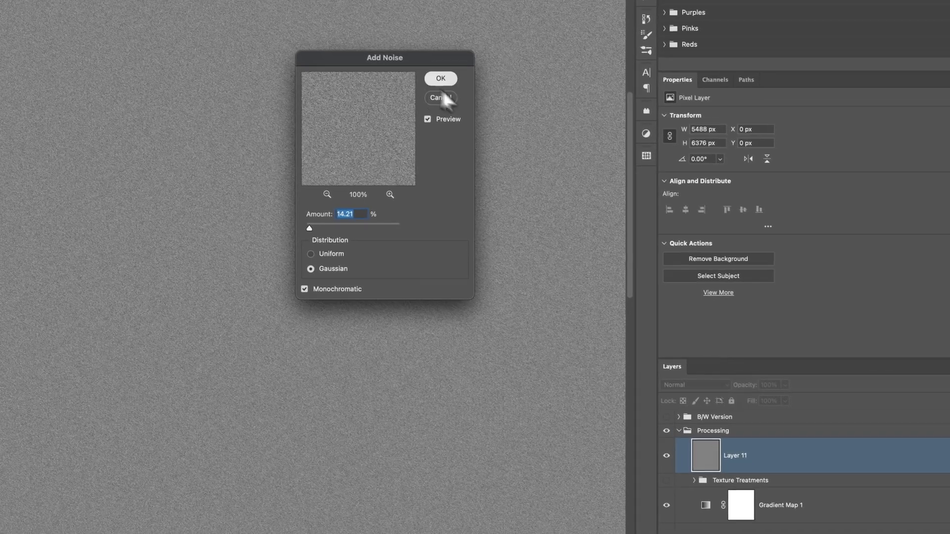
click(442, 84)
click(689, 388)
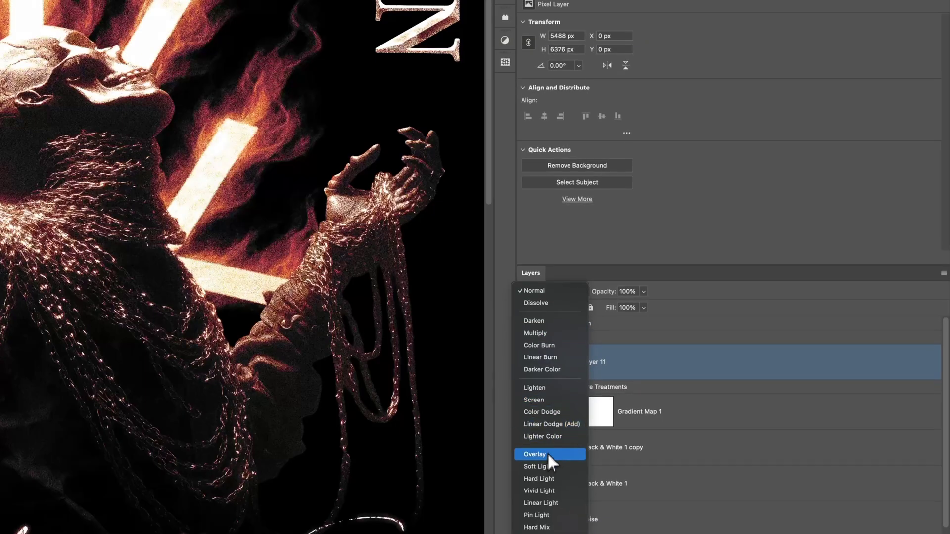
click(547, 453)
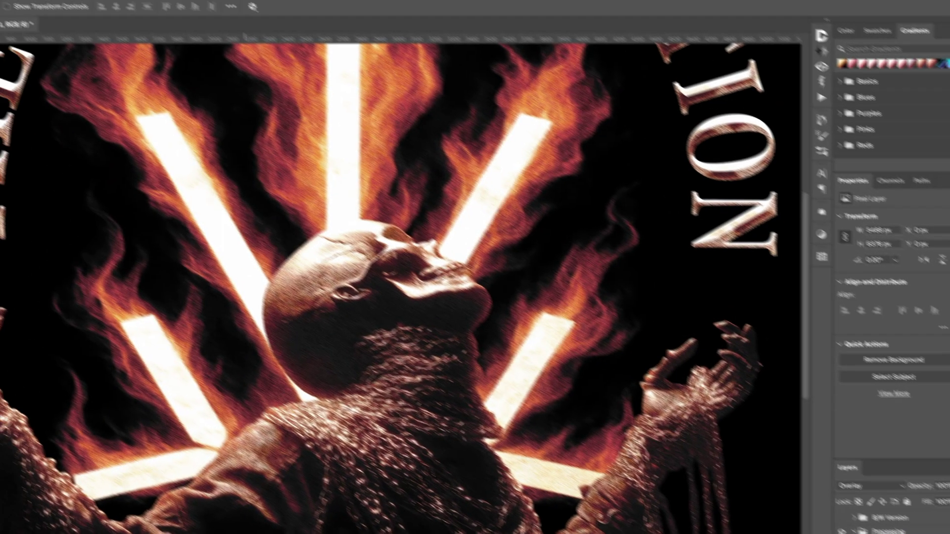
Soften the new noise layer with a Gaussian Blur radius of about 1.3 pixels
click(175, 3)
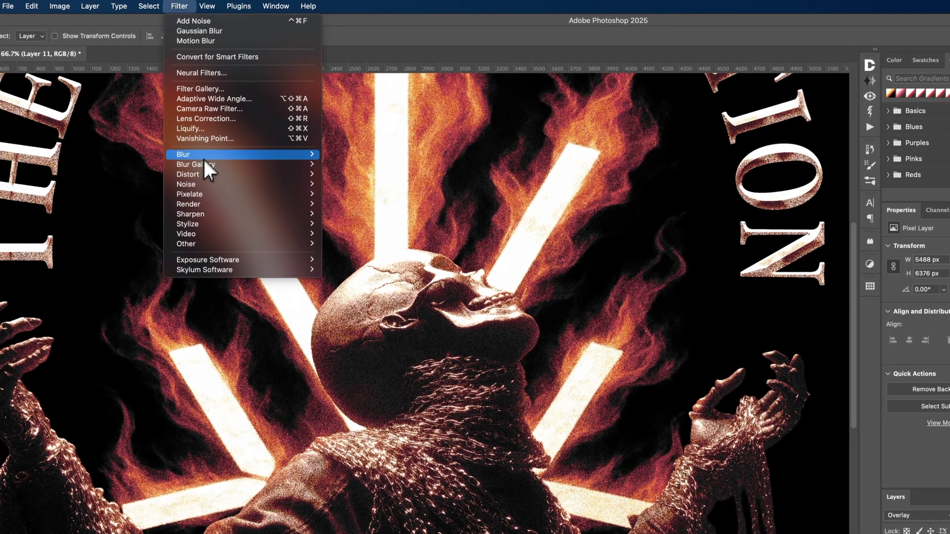
click(391, 201)
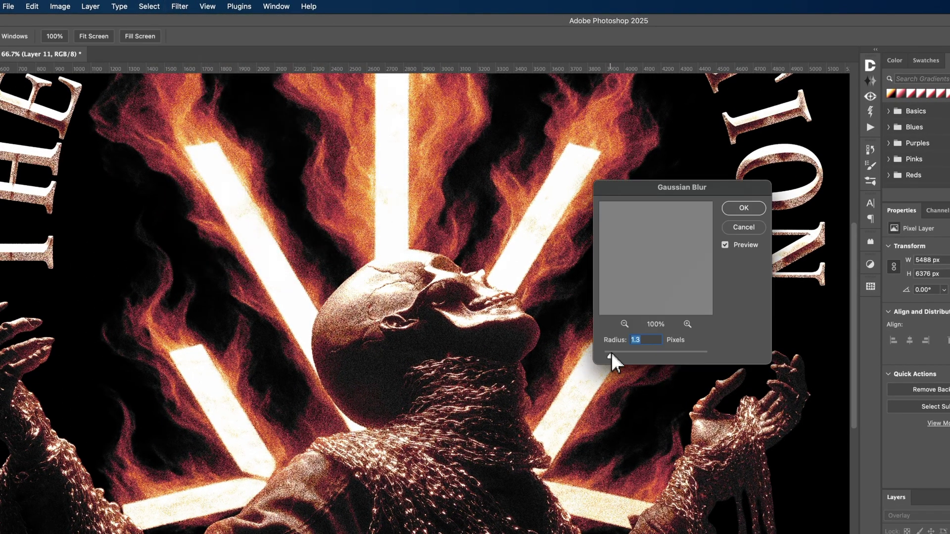
drag(611, 352, 613, 352)
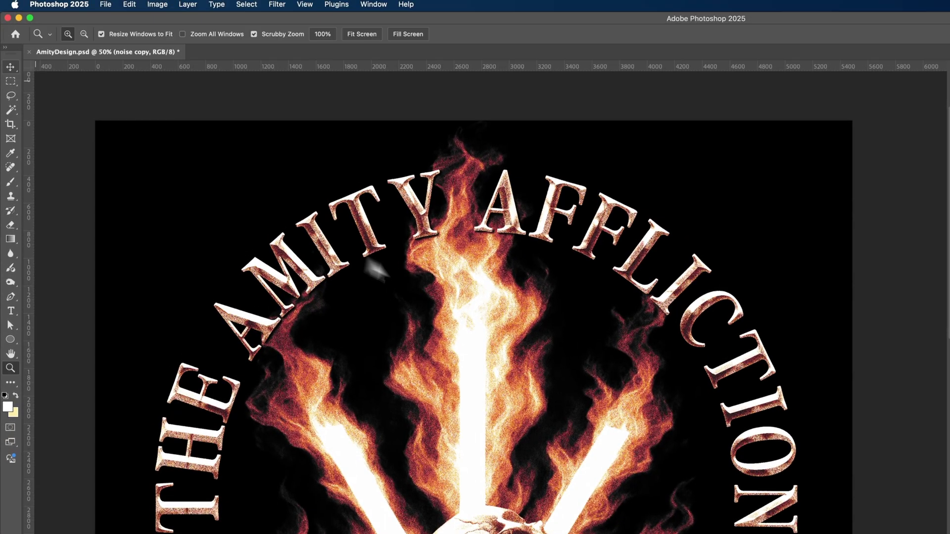
Try enlarging the noise copy layer with Free Transform to about 11026 x 12808 px
alt+click(447, 278)
alt+click(447, 278)
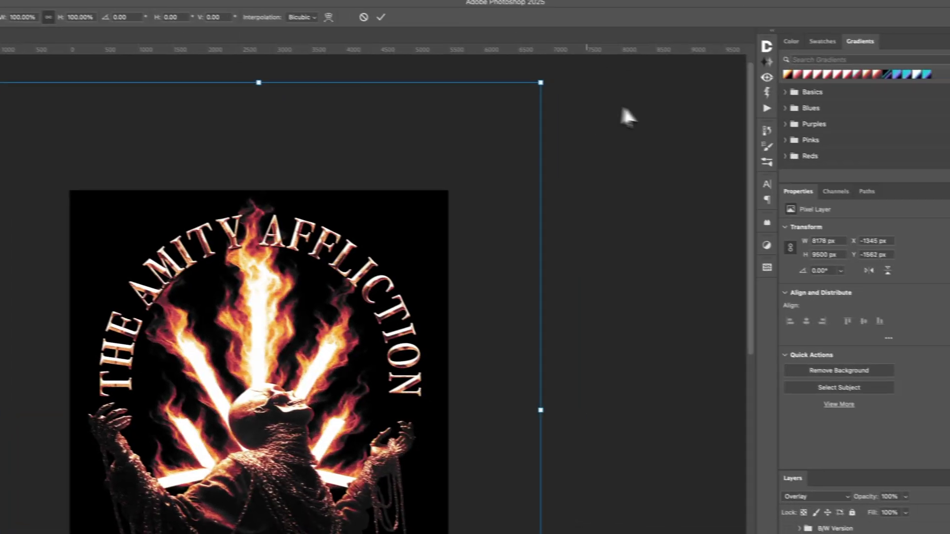
drag(657, 99, 724, 58)
drag(584, 47, 585, 53)
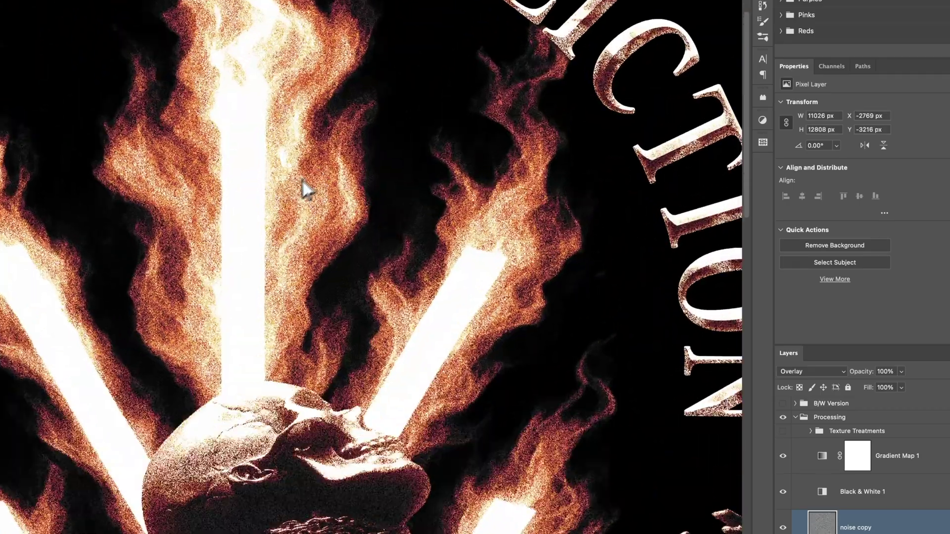
scroll(297, 193, up, 3)
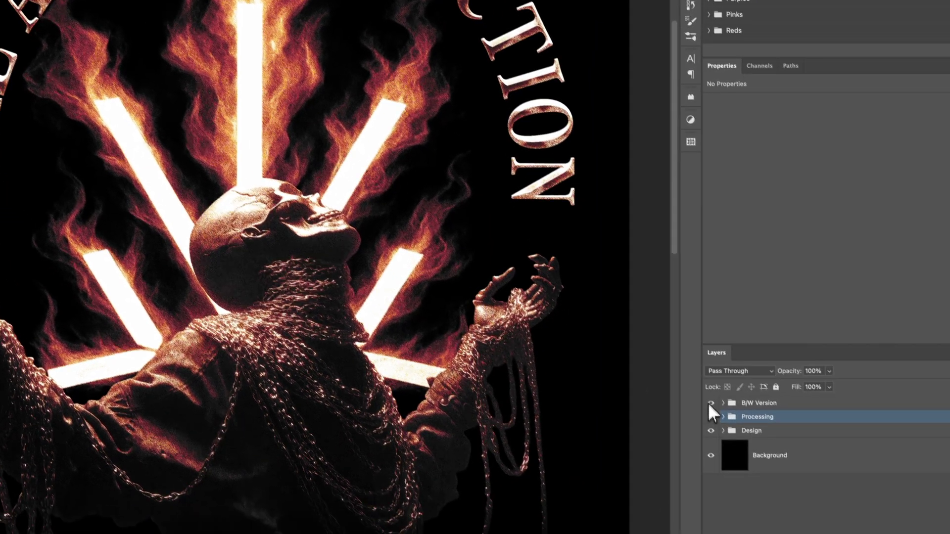
Compare the artwork with the B/W Version group shown and hidden
click(743, 444)
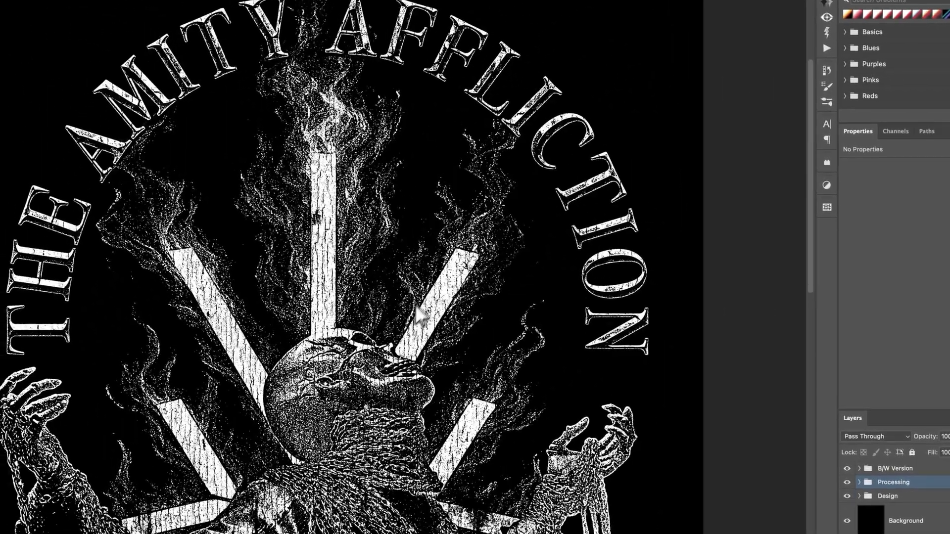
scroll(396, 223, down, 5)
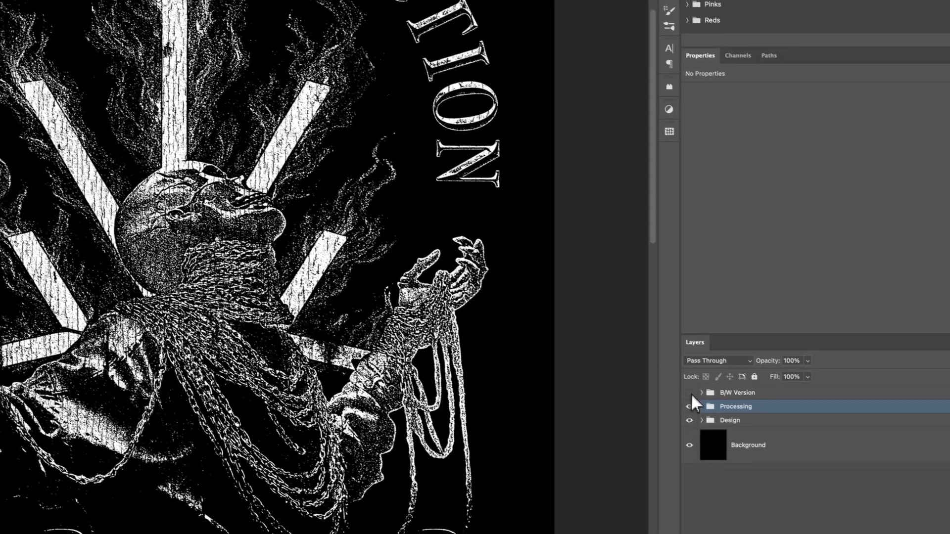
click(847, 469)
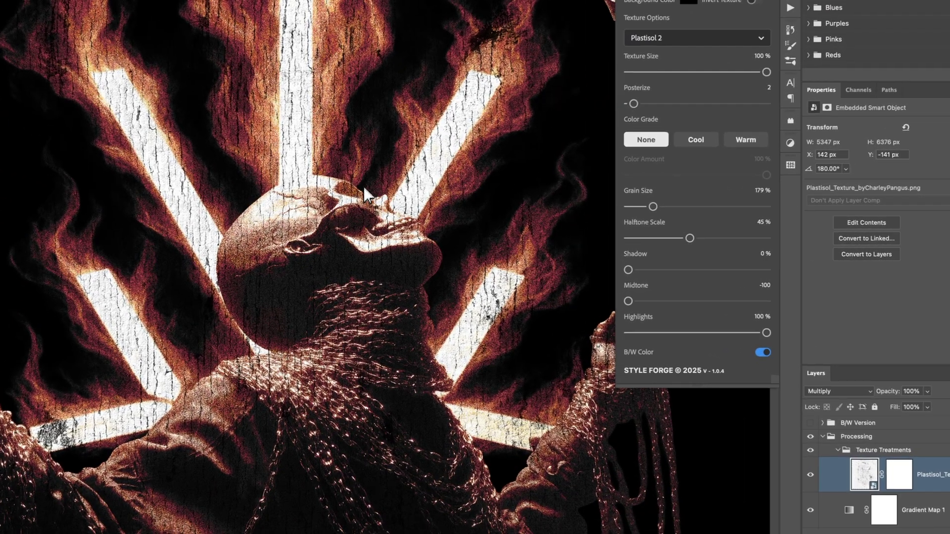
Apply Levels to the Plastisol texture layer with a midtone of 0.52 and a white input of 235
scroll(309, 181, down, 2)
scroll(293, 170, up, 2)
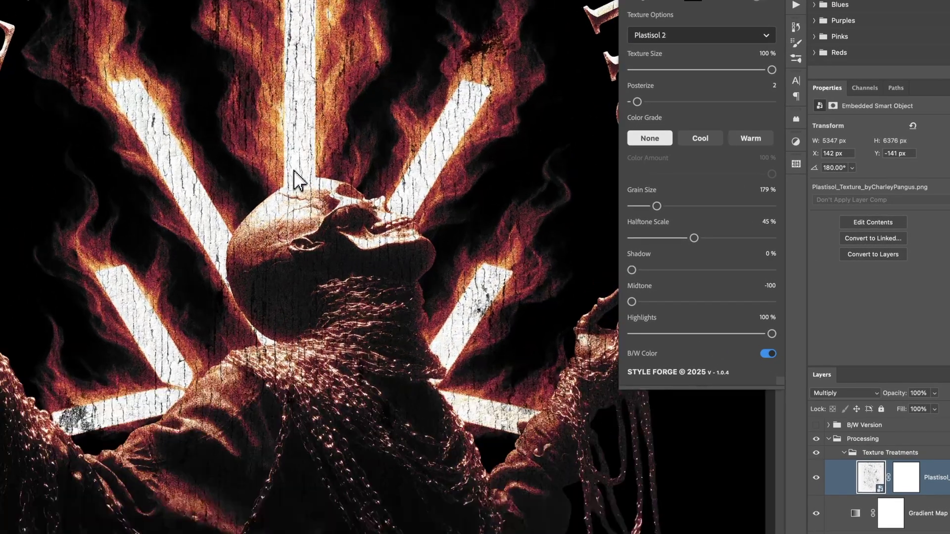
scroll(318, 189, down, 2)
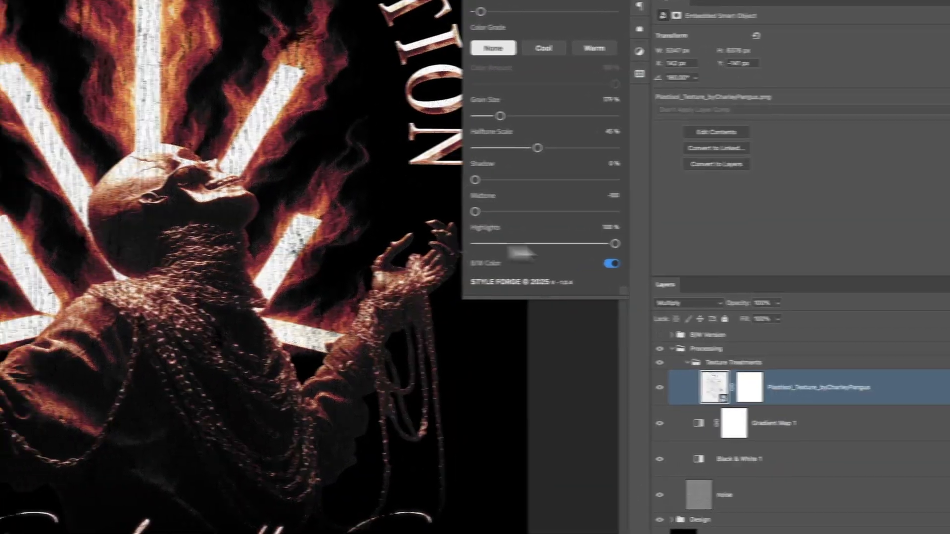
click(633, 304)
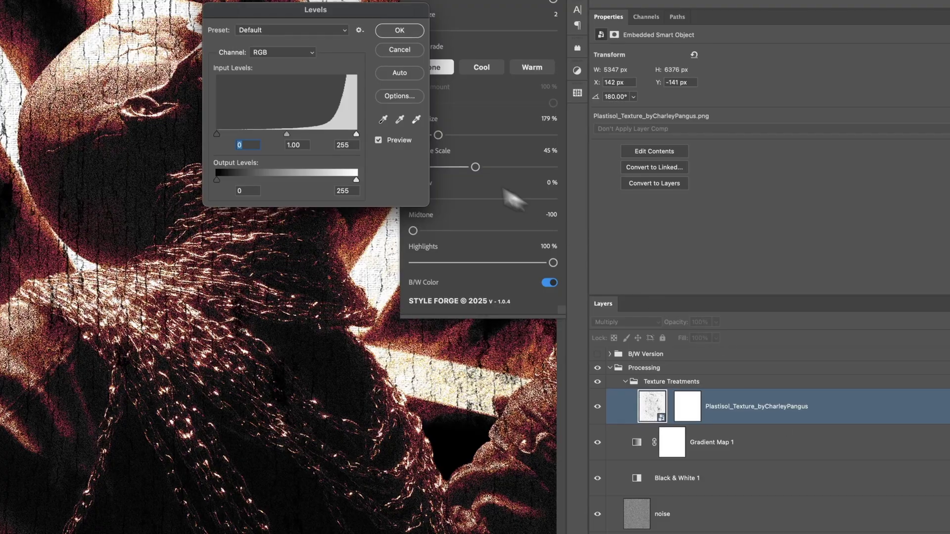
drag(298, 138, 306, 138)
drag(475, 230, 537, 235)
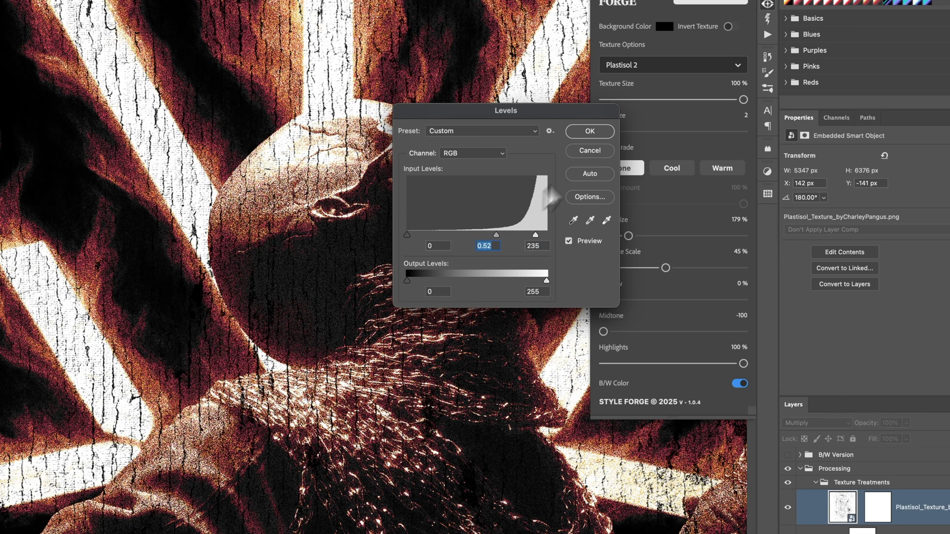
click(587, 131)
key(super+minus)
scroll(348, 146, down, 2)
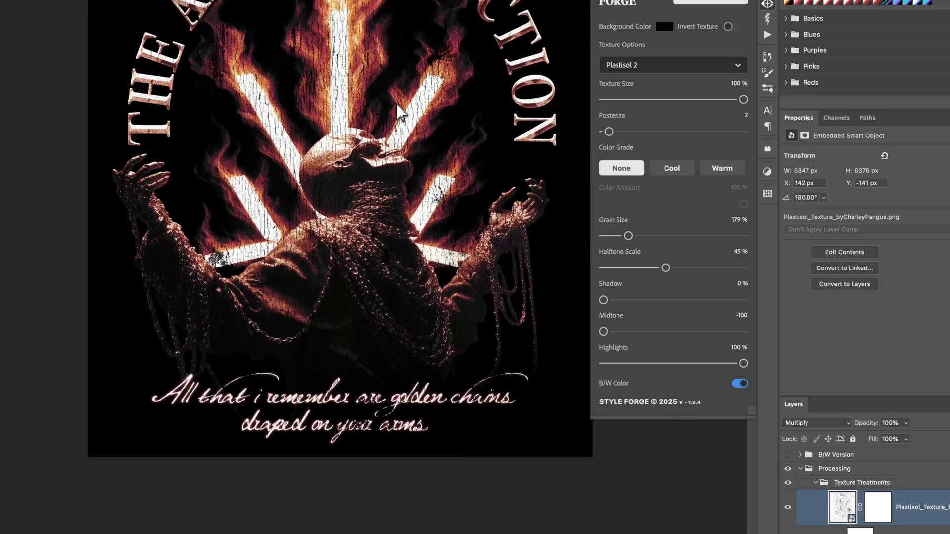
Create a new document from the saved IG Portrait preset, 1080 x 1350 px at 72 ppi, and check its image size
drag(400, 99, 316, 257)
scroll(281, 209, up, 1)
drag(491, 390, 469, 372)
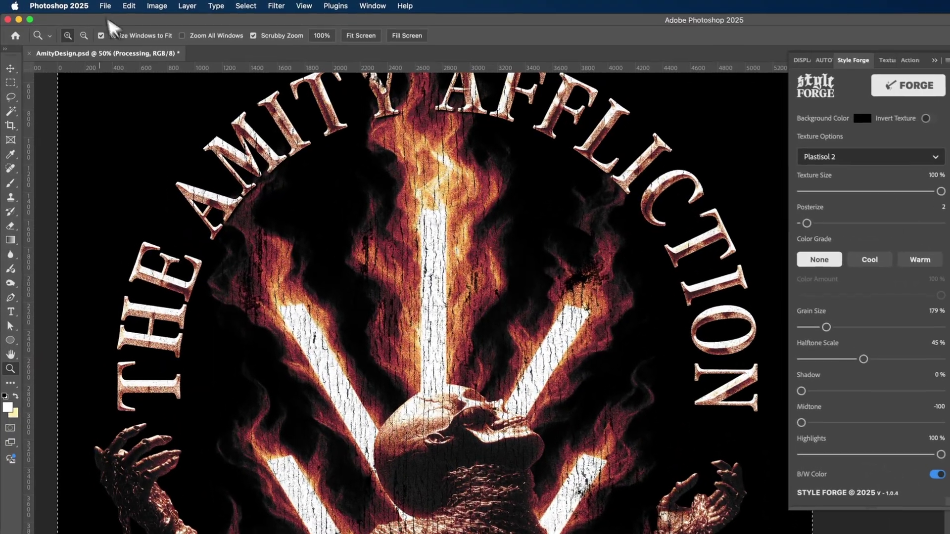
click(103, 5)
click(111, 19)
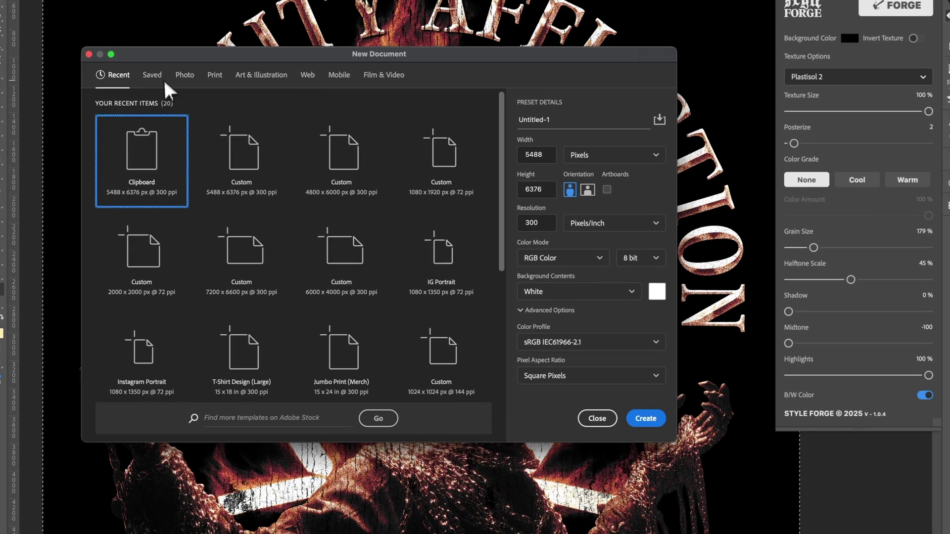
click(171, 157)
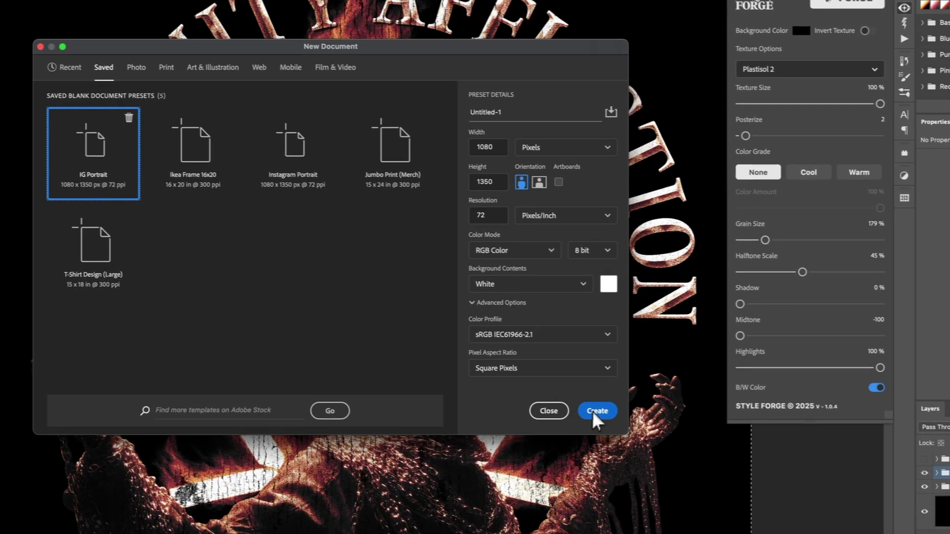
click(645, 416)
key(super+alt+i)
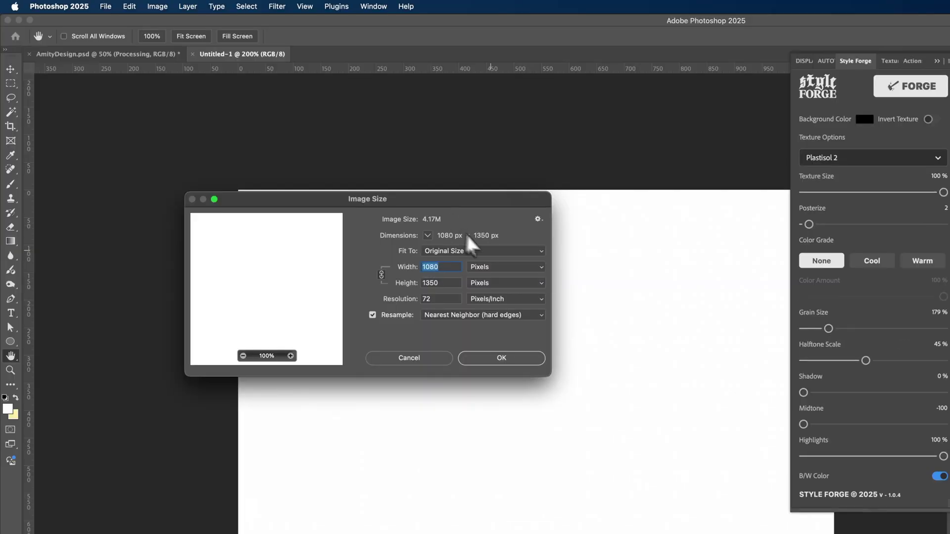
click(440, 357)
Bring the merged artwork from AmityDesign.psd over the black T-shirt fabric, blend it with Screen and scale it to about 1042 x 1212 px
key(z)
key(shift+Tab)
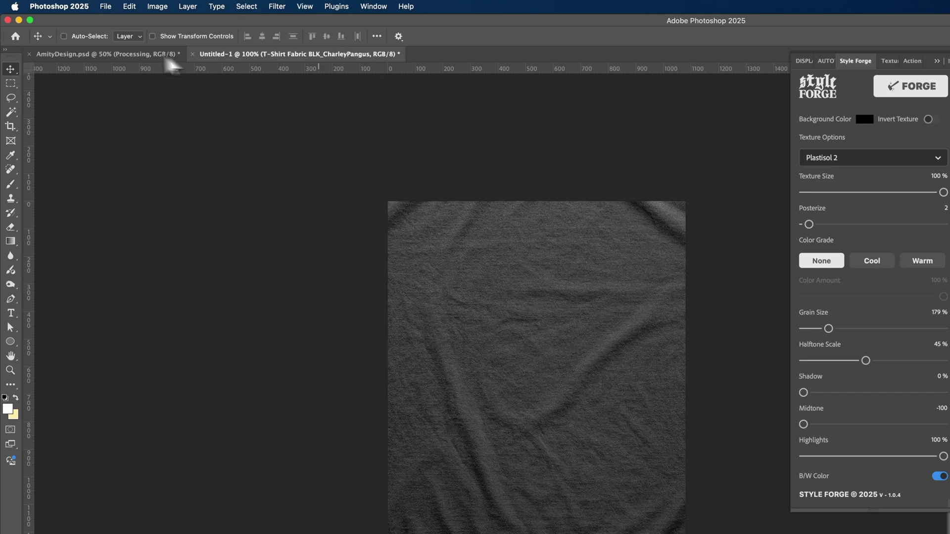
click(167, 56)
click(296, 56)
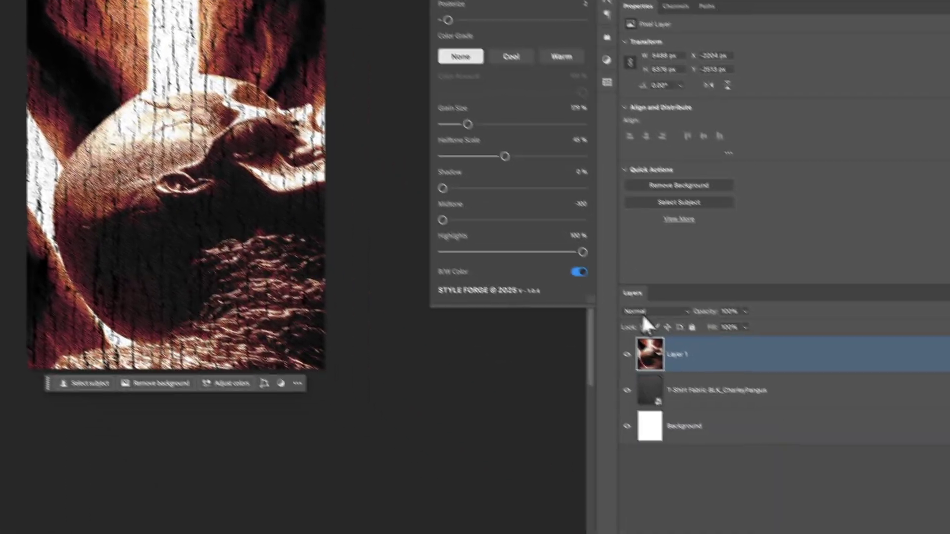
click(643, 313)
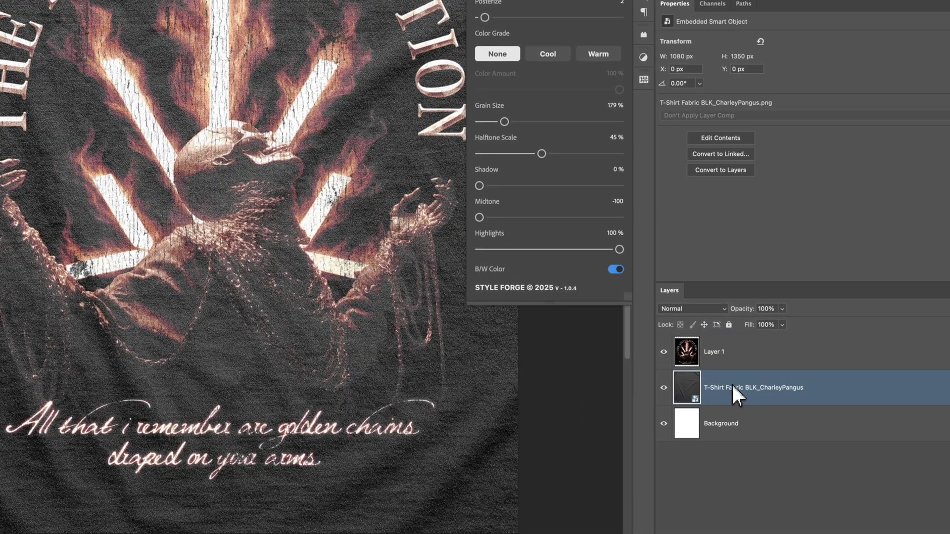
Darken the T-shirt fabric layer using Levels with a black input of 16 and a midtone of about 0.81
key(ctrl+l)
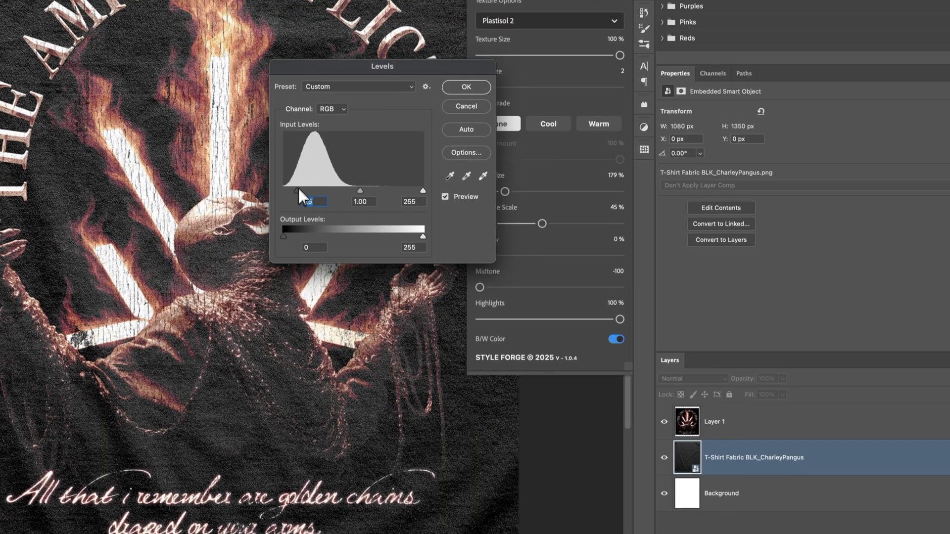
drag(282, 120, 291, 121)
drag(357, 194, 366, 193)
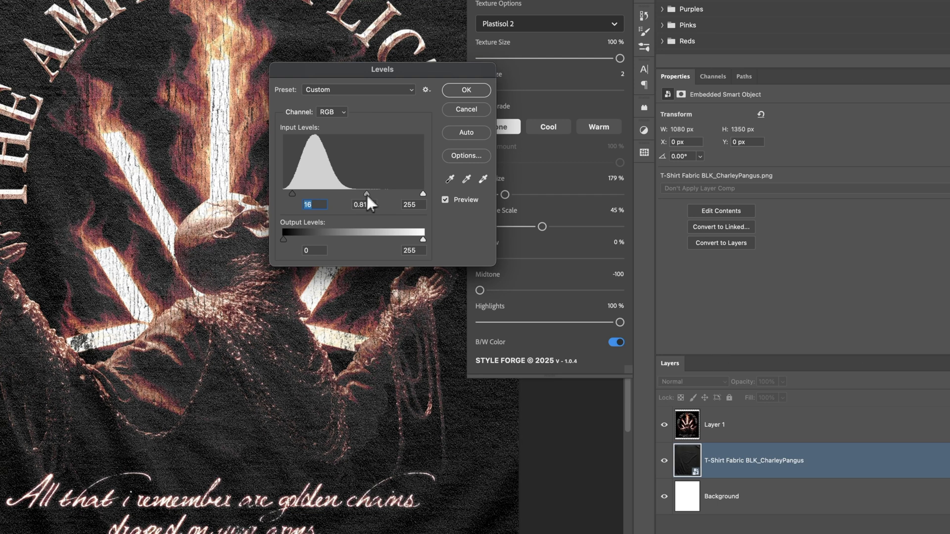
key(Return)
Split the black end of Layer 1's Underlying Layer Blend If range to 0 / 20
double_click(746, 432)
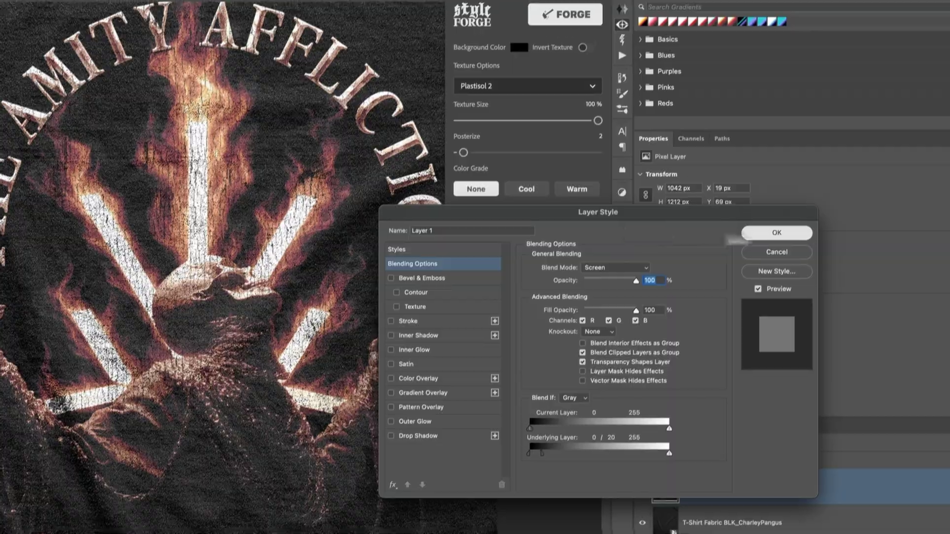
click(791, 171)
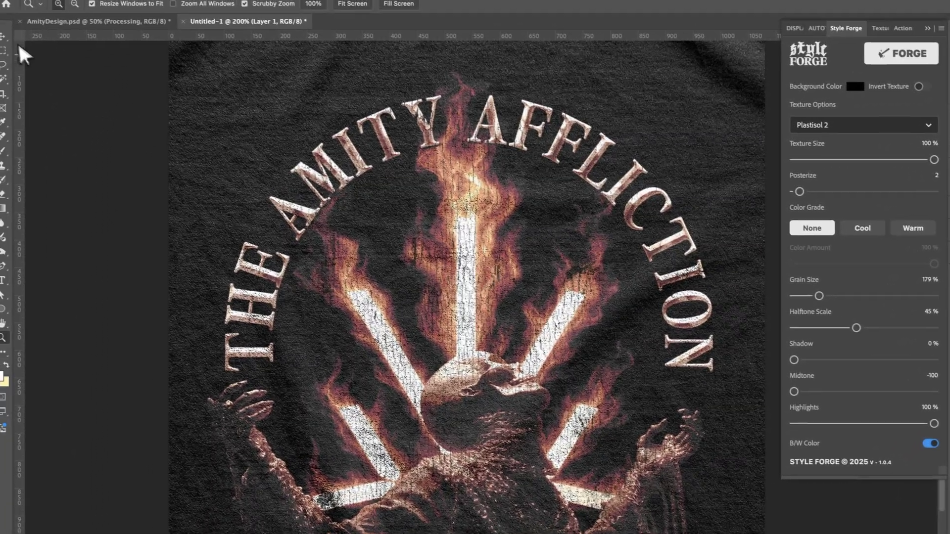
Quick-export the T-shirt fabric mockup as a PNG
click(2, 4)
mouse_move(10, 180)
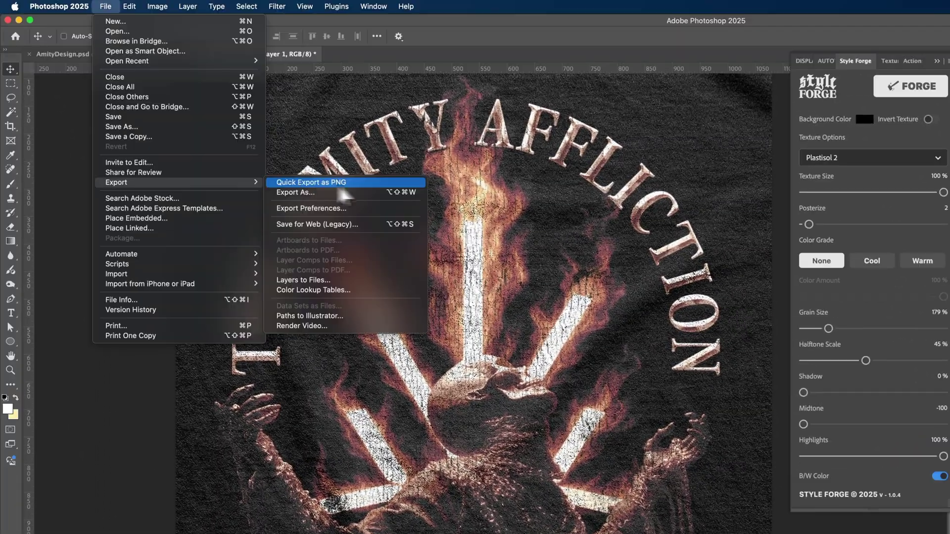
click(686, 467)
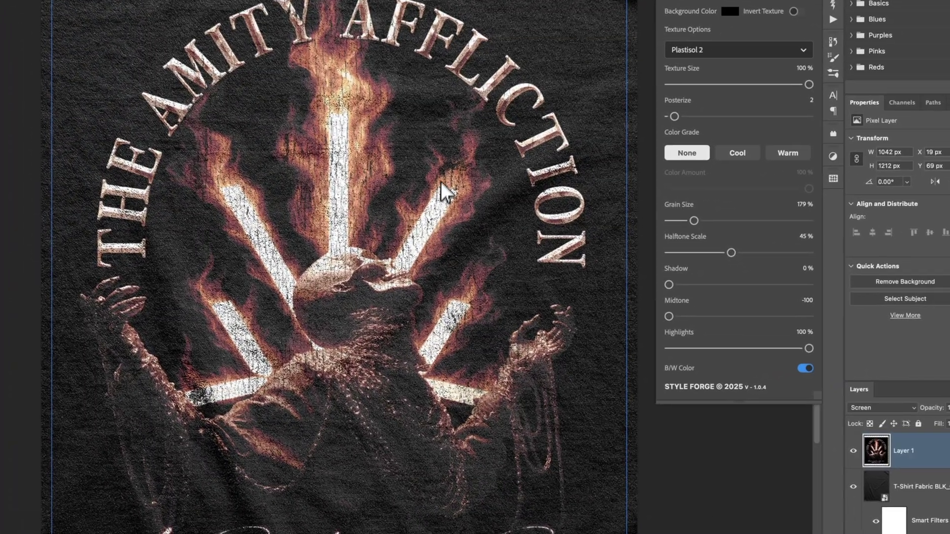